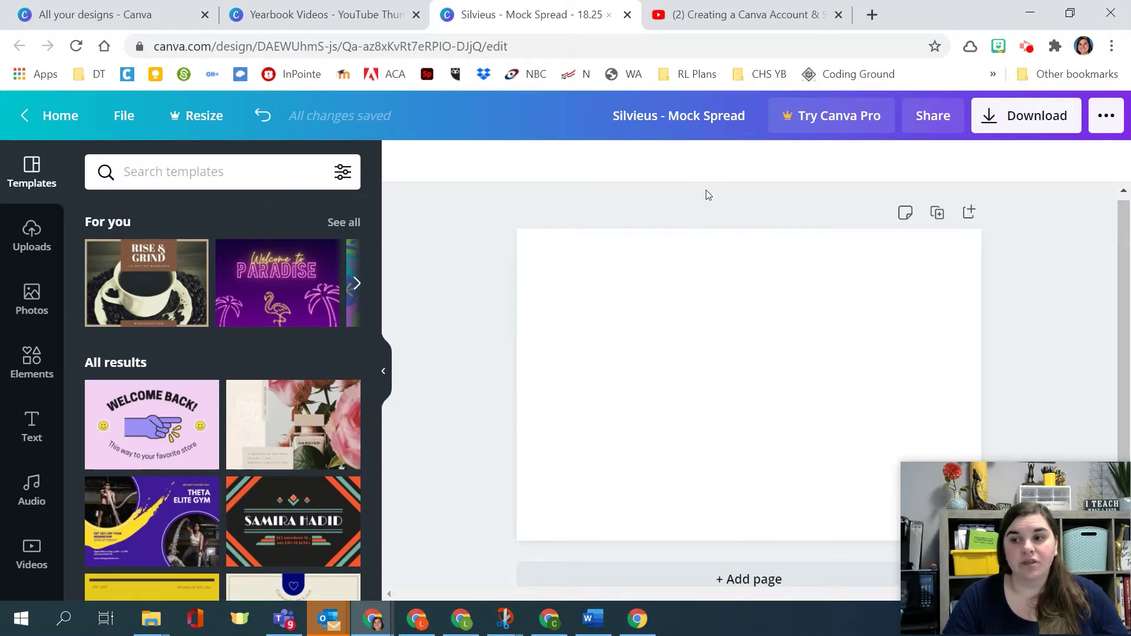
Step: Search Elements for 'line' and add a plain solid black line to the page
{"action": "left_click", "coordinate": [23, 368]}
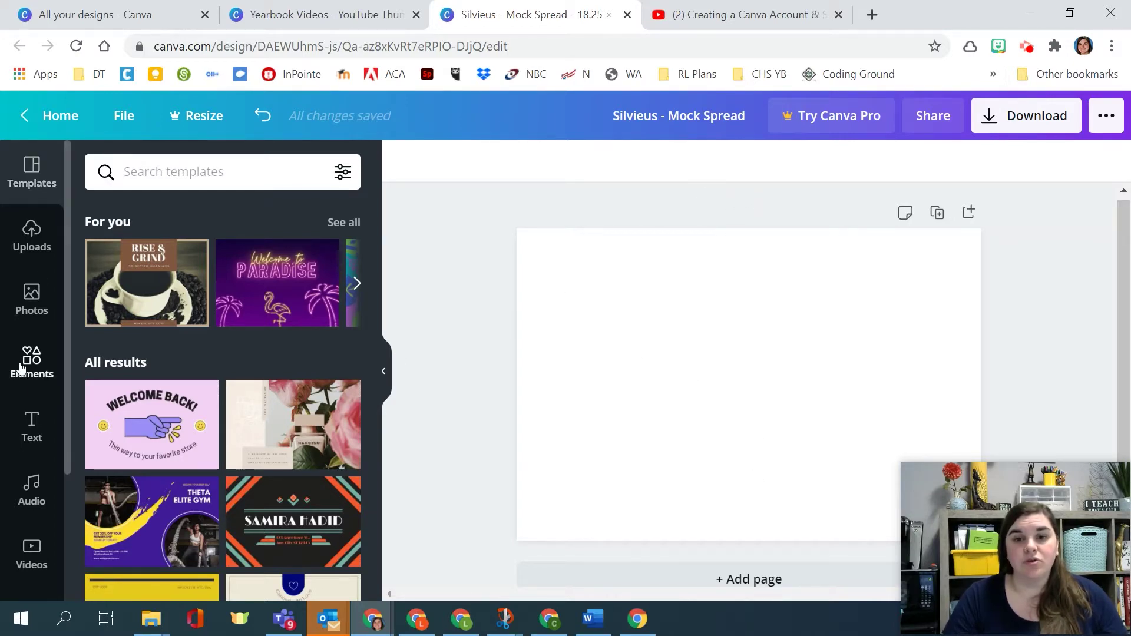
{"action": "left_click", "coordinate": [176, 171]}
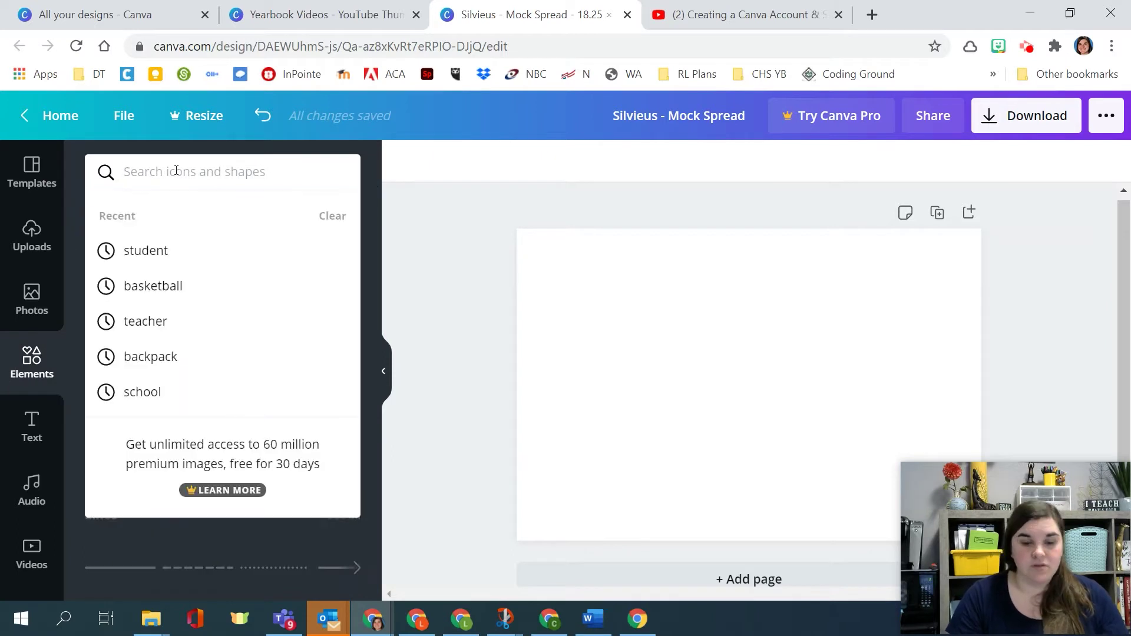
{"action": "type", "text": "line"}
{"action": "key", "text": "Return"}
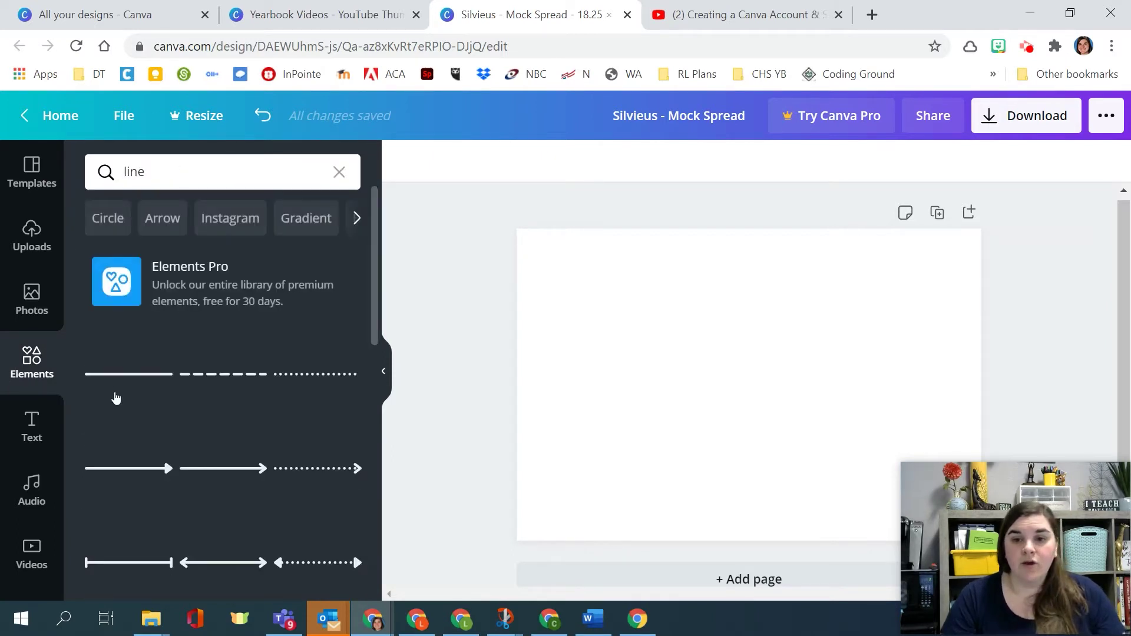
{"action": "left_click", "coordinate": [129, 374]}
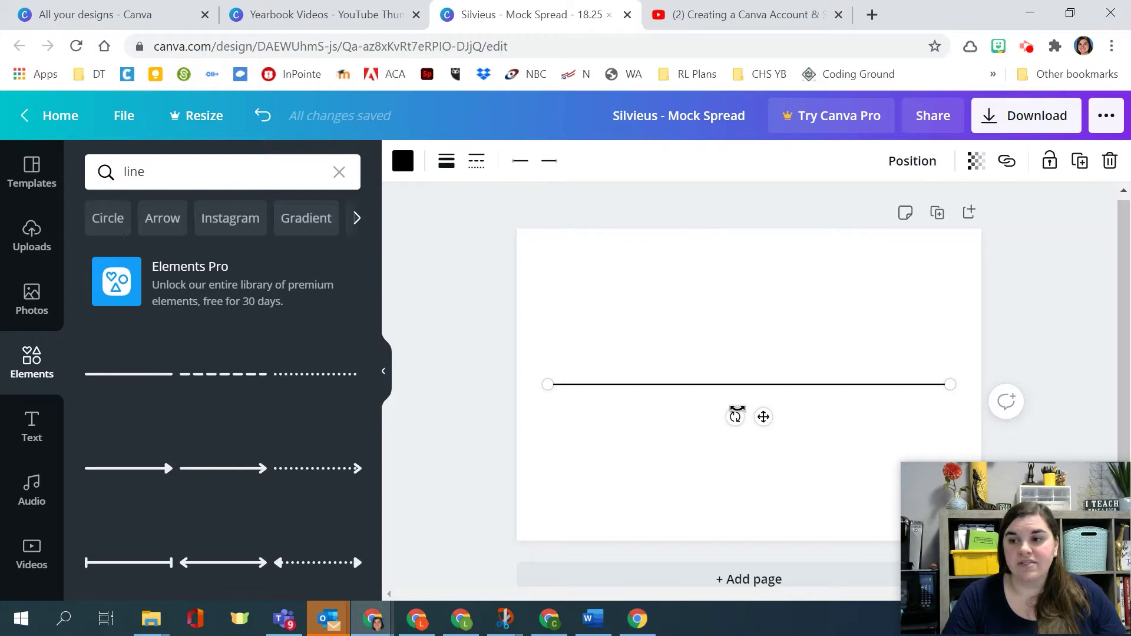
Step: Rotate the line 90° so it stands vertically down the page centre, checking its Position options
{"action": "left_click_drag", "start_coordinate": [735, 418], "coordinate": [693, 373]}
{"action": "left_click", "coordinate": [833, 336]}
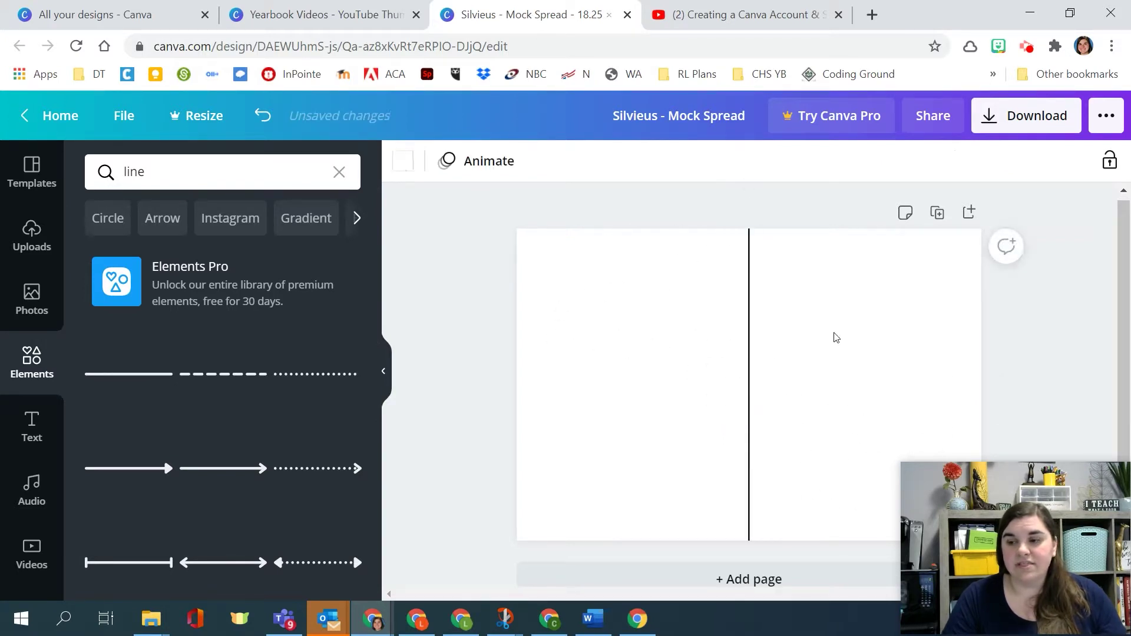
{"action": "left_click", "coordinate": [749, 336]}
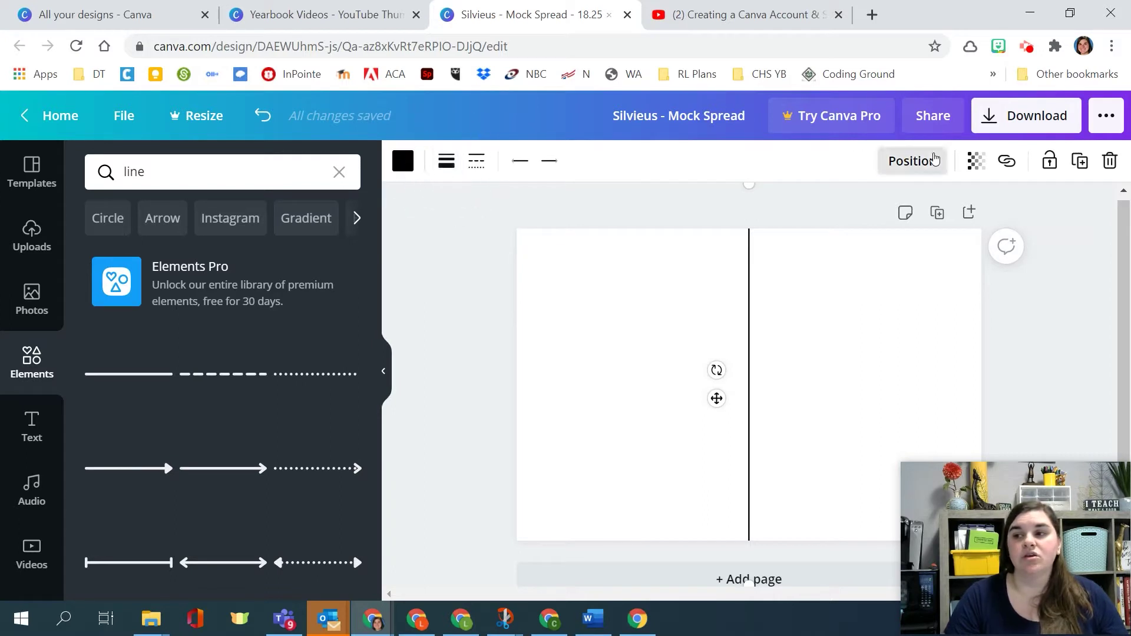
{"action": "left_click", "coordinate": [935, 159]}
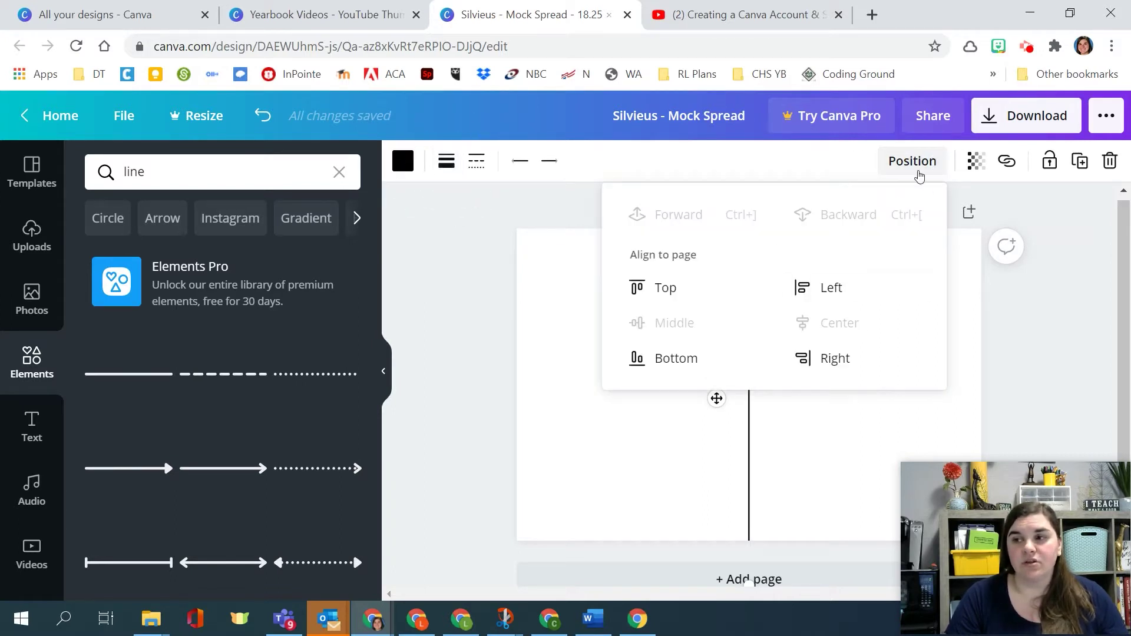
{"action": "left_click", "coordinate": [919, 174]}
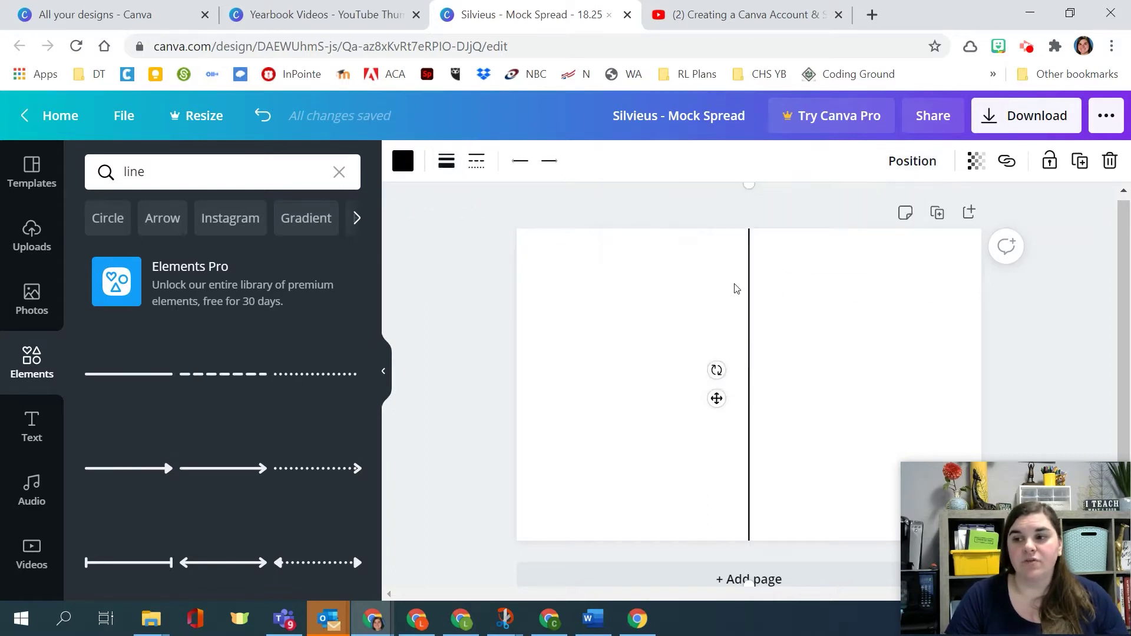
{"action": "left_click", "coordinate": [486, 378]}
Step: Search Photos for 'motocross' and add the free dirt-spraying rider photo
{"action": "left_click", "coordinate": [32, 297]}
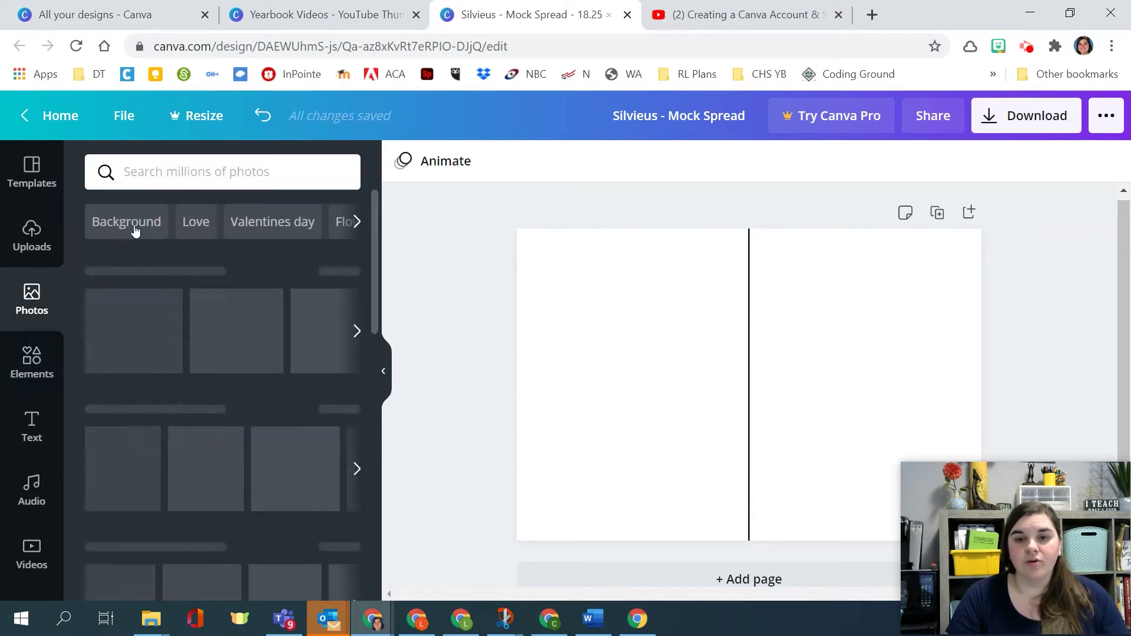
{"action": "left_click", "coordinate": [119, 177]}
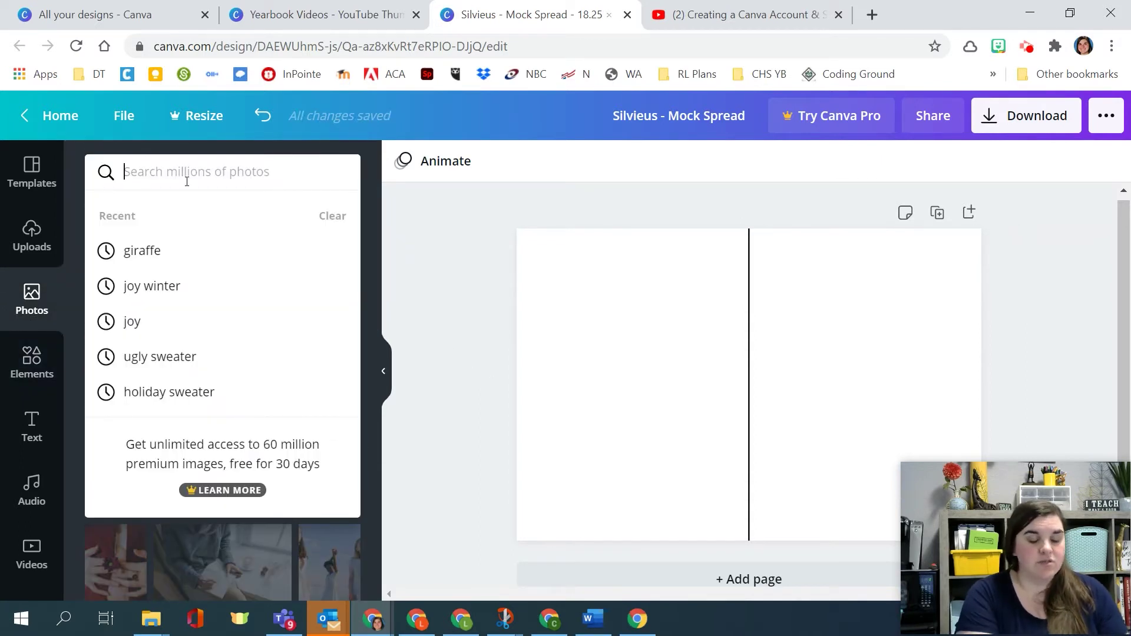
{"action": "type", "text": "motocross"}
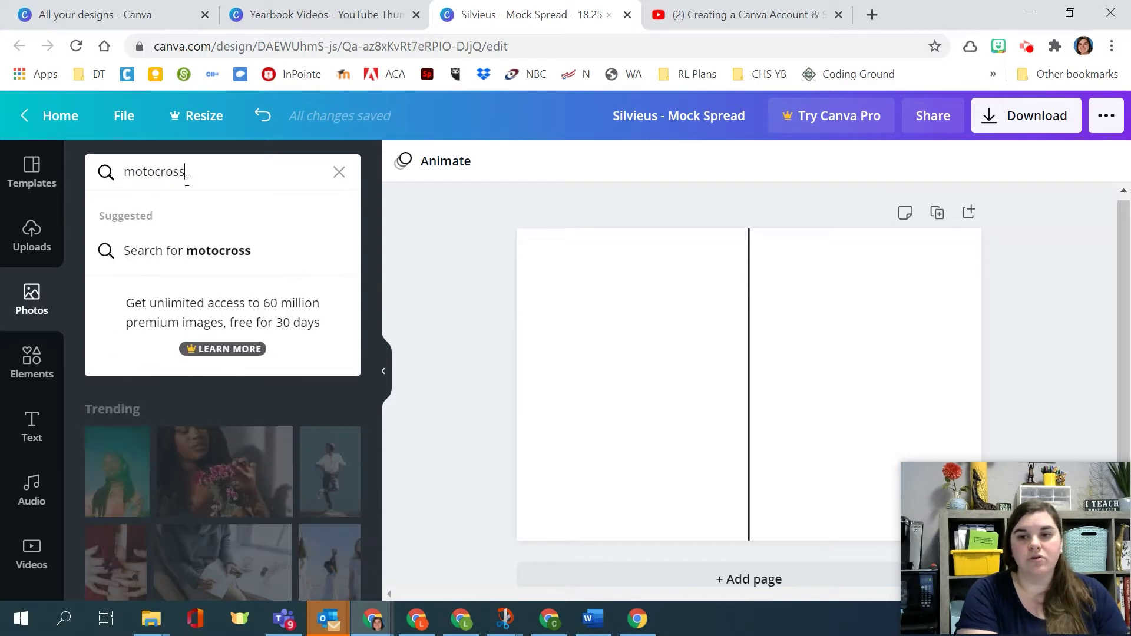
{"action": "key", "text": "Return"}
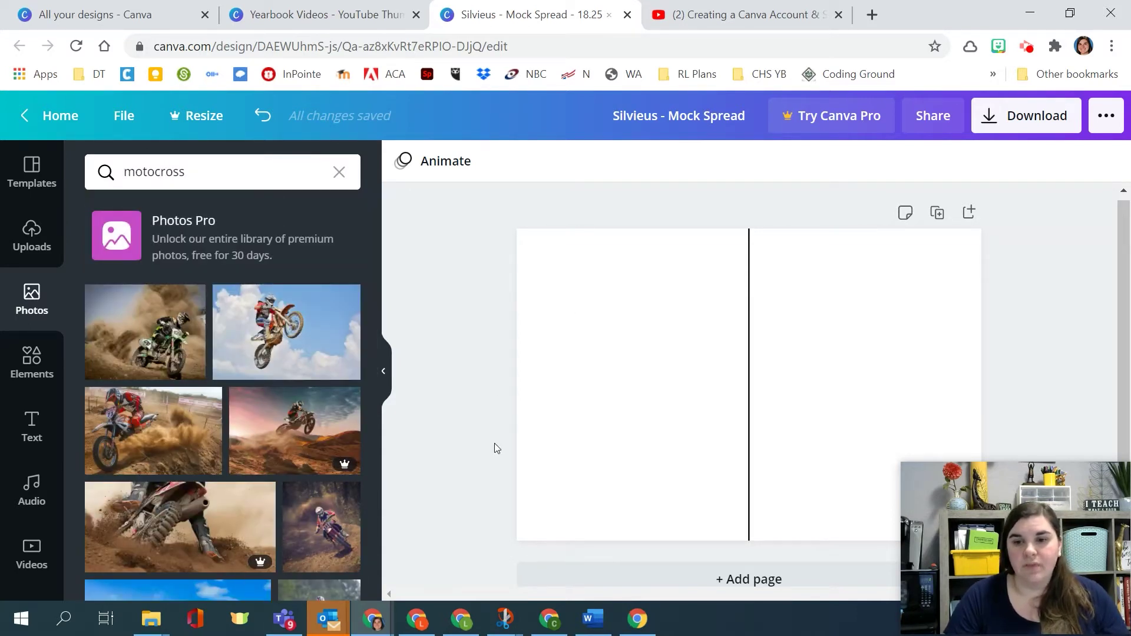
{"action": "left_click", "coordinate": [140, 432]}
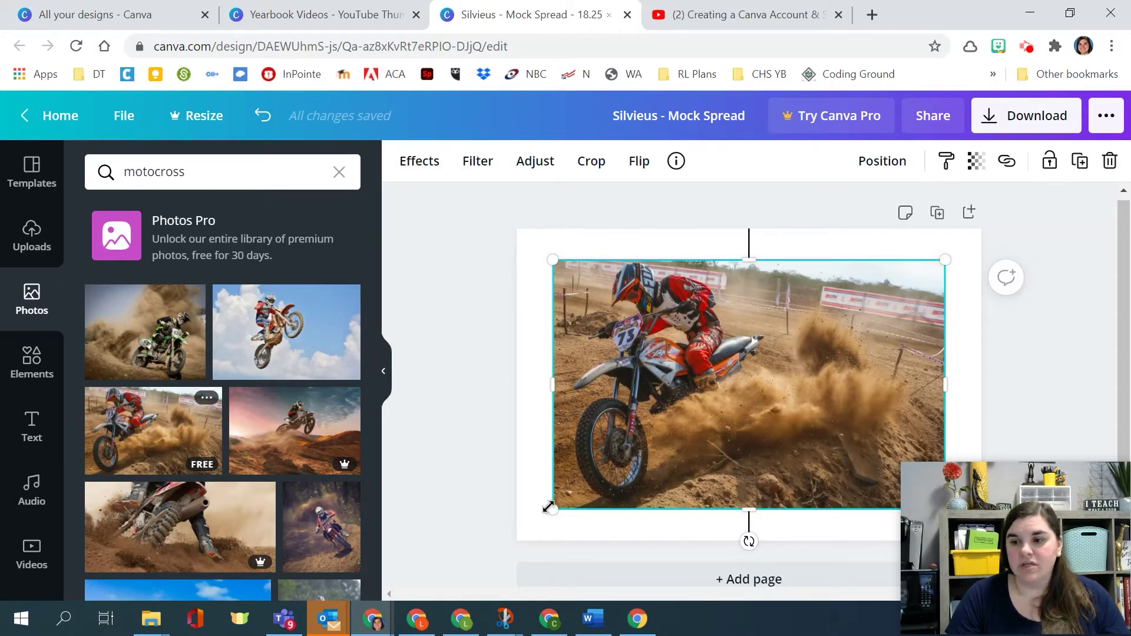
Step: Resize the rider photo to about 10.3 by 6.5 and place it lower right across the centre line
{"action": "left_click_drag", "start_coordinate": [556, 505], "coordinate": [671, 410]}
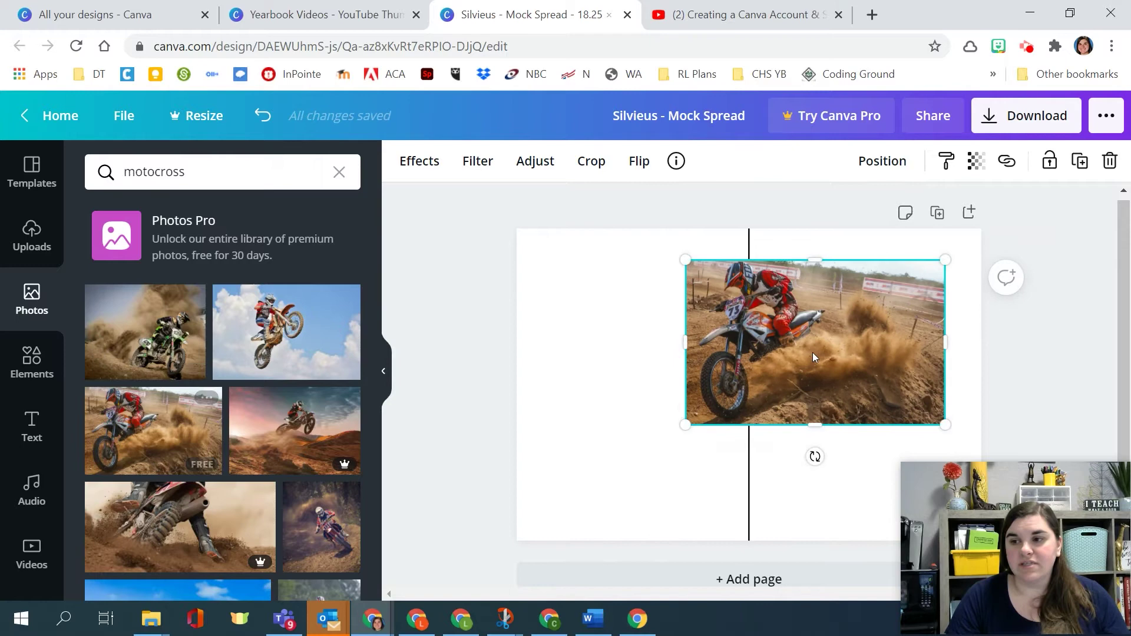
{"action": "left_click_drag", "start_coordinate": [811, 353], "coordinate": [836, 456]}
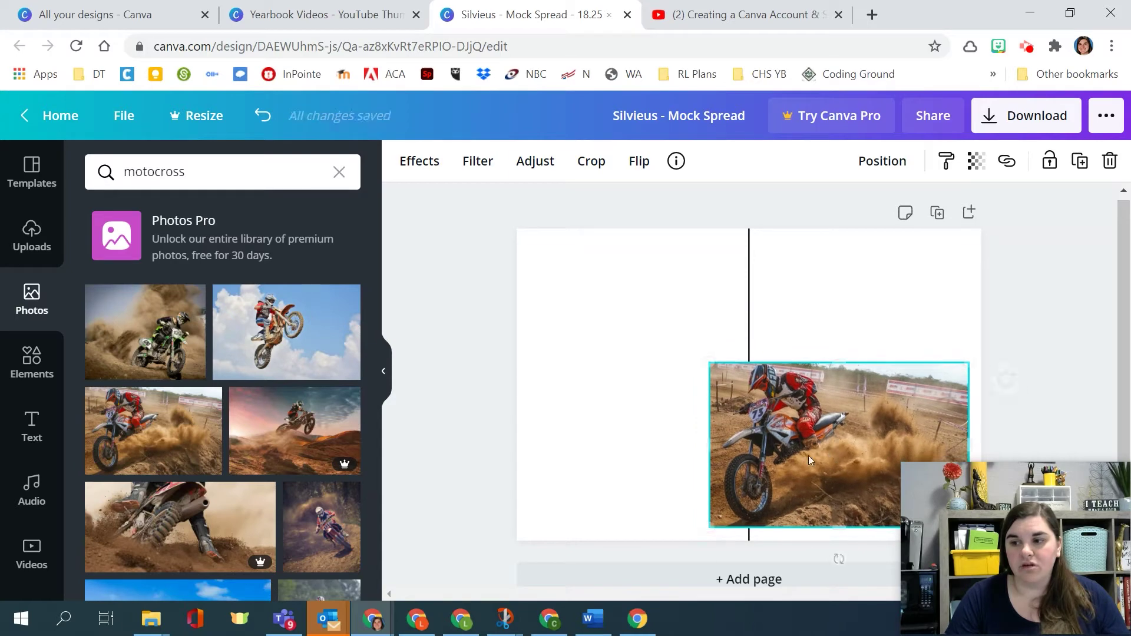
{"action": "left_click_drag", "start_coordinate": [717, 358], "coordinate": [624, 328]}
{"action": "mouse_move", "coordinate": [749, 404]}
{"action": "left_mouse_down"}
{"action": "mouse_move", "coordinate": [761, 417]}
{"action": "mouse_move", "coordinate": [724, 399]}
{"action": "mouse_move", "coordinate": [737, 401]}
{"action": "left_mouse_up"}
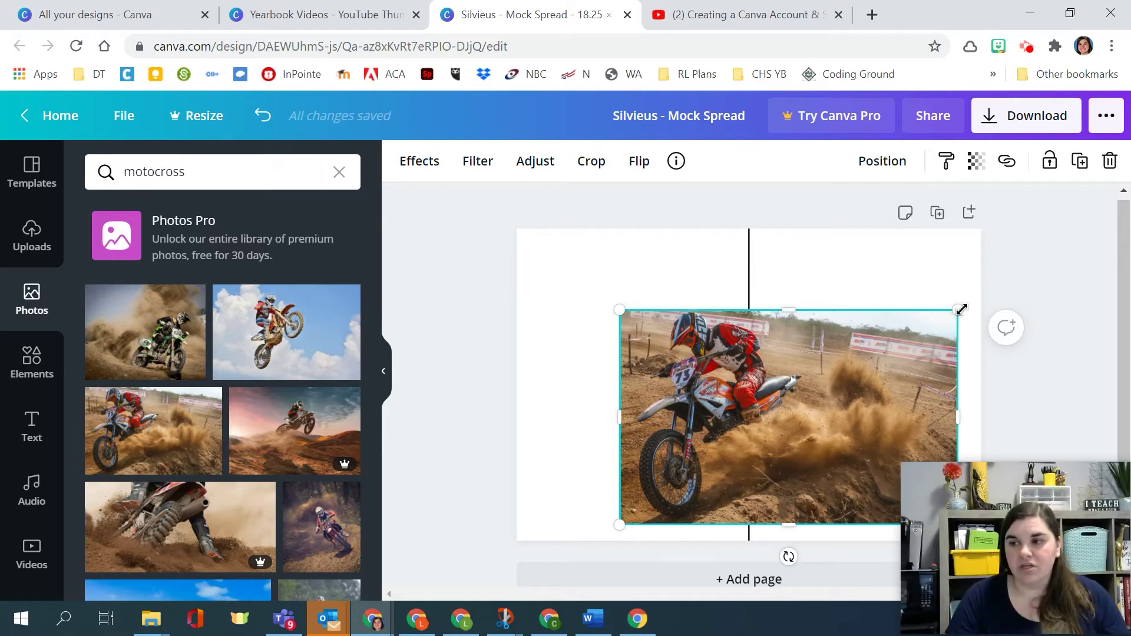
{"action": "left_click_drag", "start_coordinate": [958, 310], "coordinate": [881, 330]}
{"action": "left_click", "coordinate": [1053, 375]}
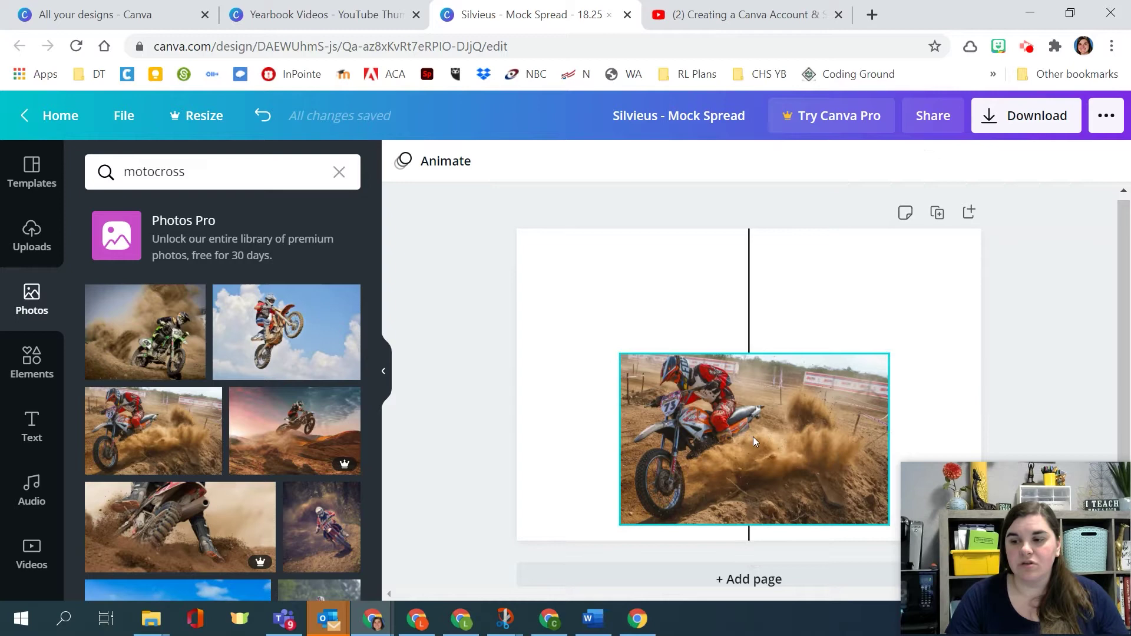
{"action": "left_click_drag", "start_coordinate": [762, 455], "coordinate": [769, 454]}
{"action": "left_click", "coordinate": [467, 418]}
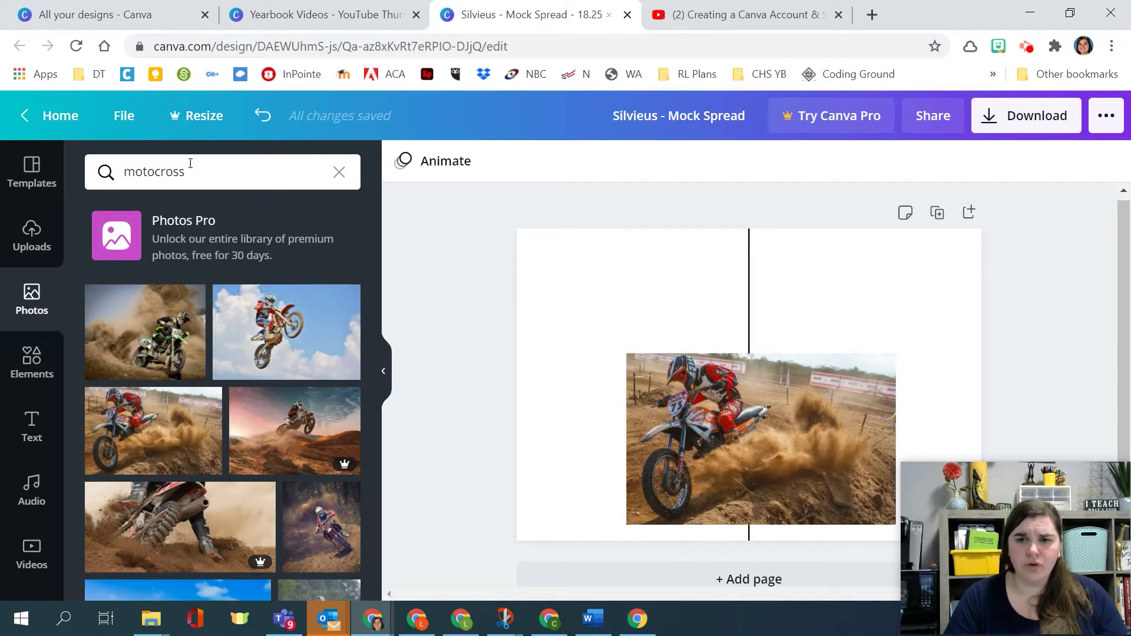
Step: Add the pack-of-riders photo and shrink it to a small image at the top right
{"action": "scroll", "coordinate": [267, 426], "scroll_direction": "down", "scroll_amount": 10}
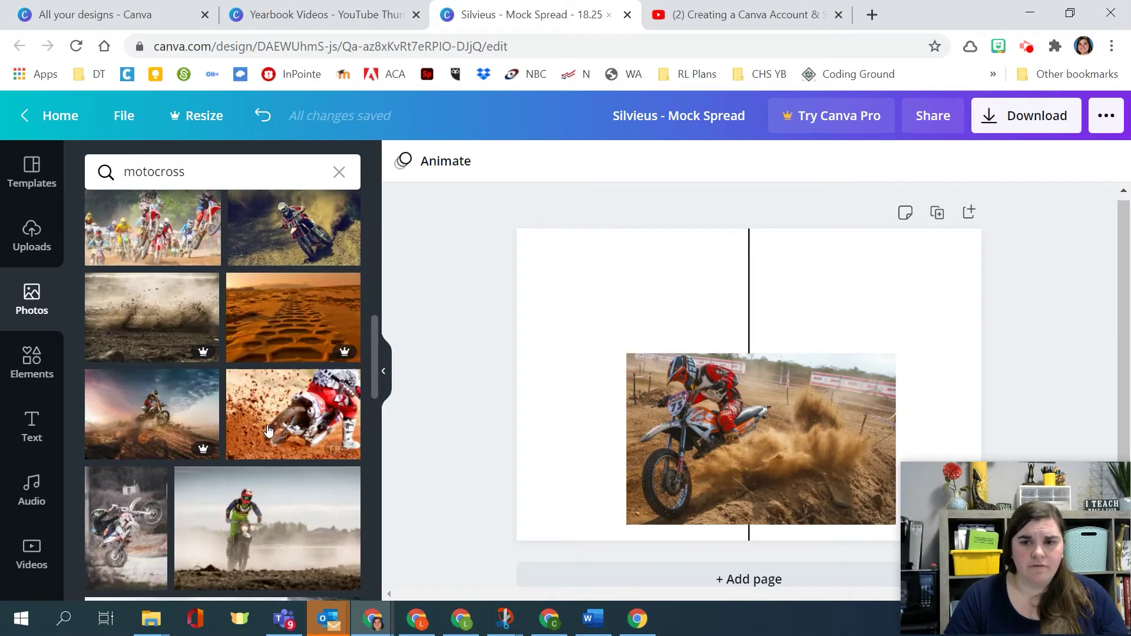
{"action": "left_click", "coordinate": [151, 226]}
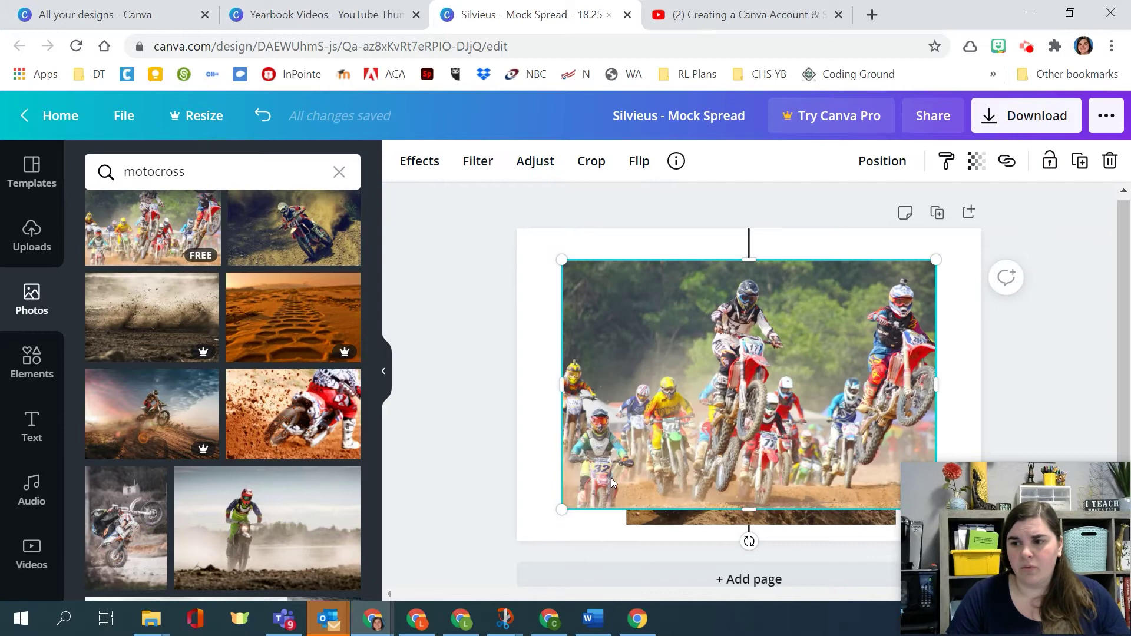
{"action": "left_click_drag", "start_coordinate": [563, 511], "coordinate": [799, 318]}
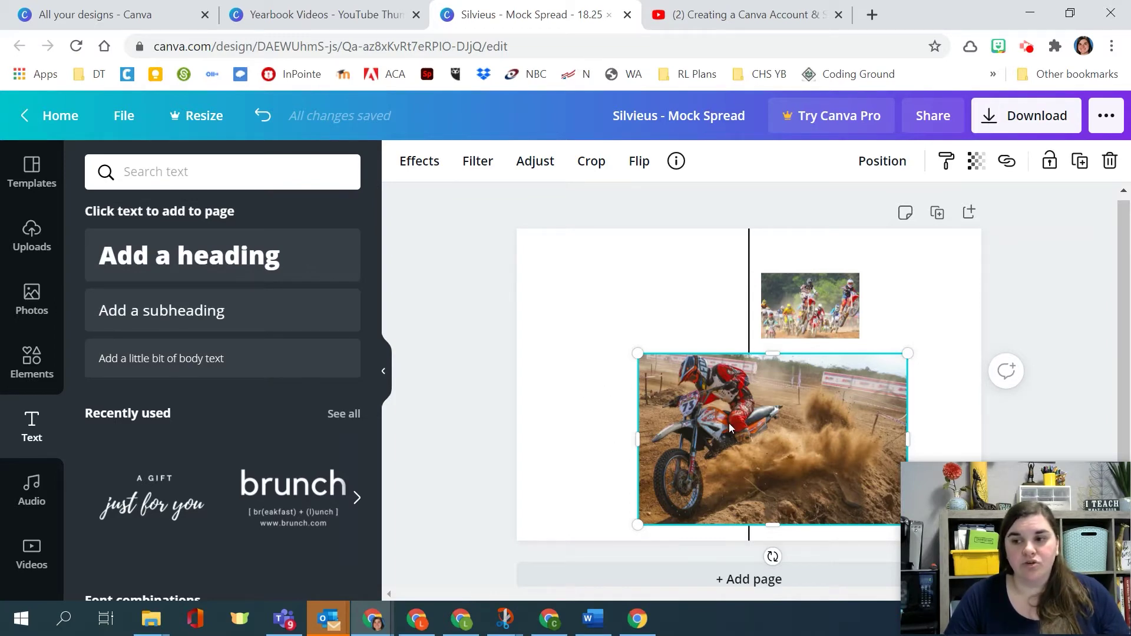
Step: Add a heading in the Bebas Neue font and type MOTOCROSS HEADING
{"action": "left_click", "coordinate": [192, 261]}
{"action": "left_click", "coordinate": [470, 162]}
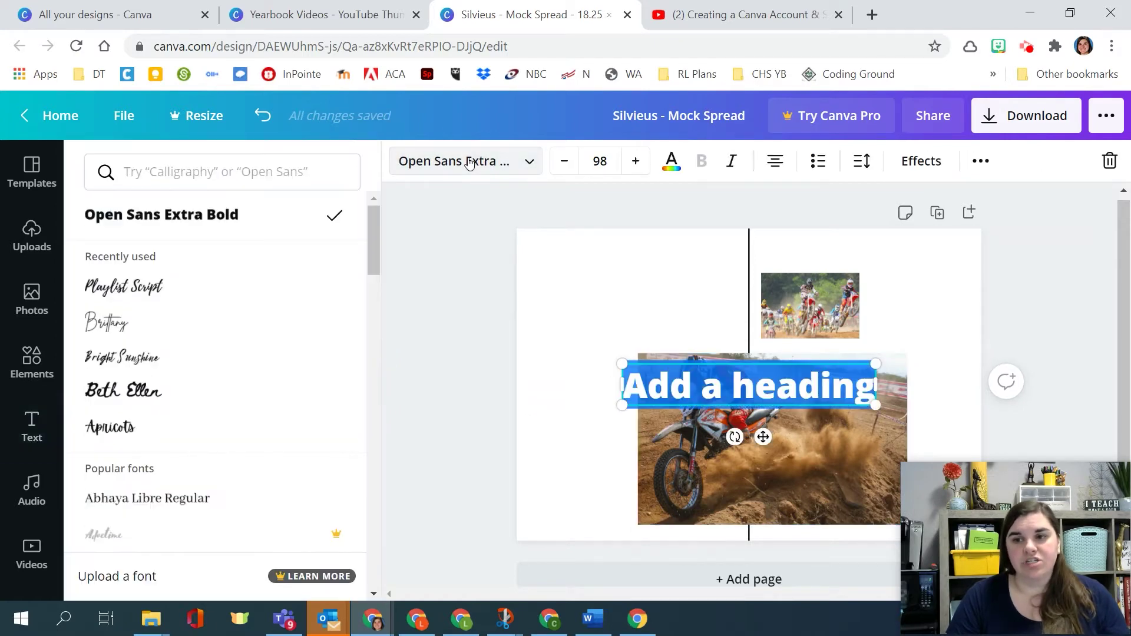
{"action": "left_click", "coordinate": [470, 162]}
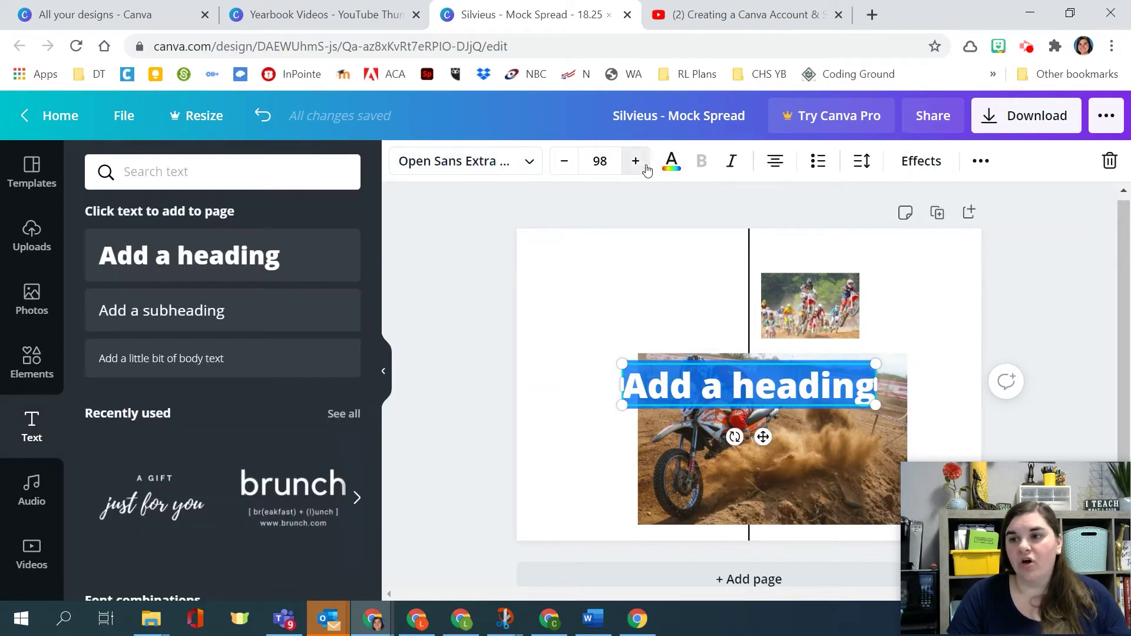
{"action": "left_click", "coordinate": [474, 167]}
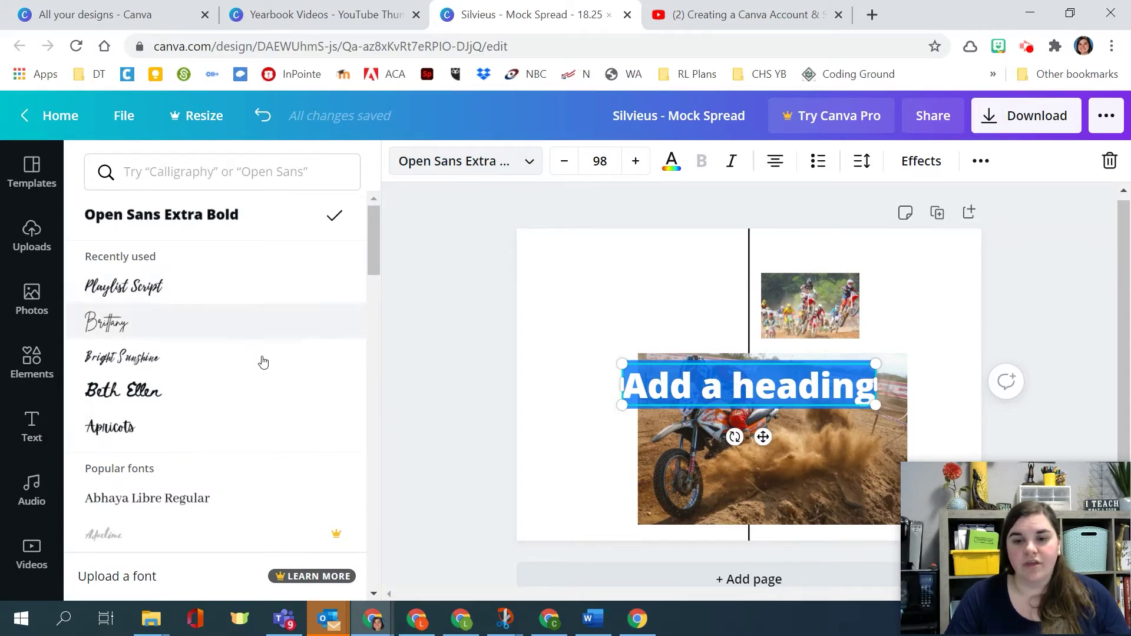
{"action": "scroll", "coordinate": [235, 404], "scroll_direction": "down", "scroll_amount": 10}
{"action": "scroll", "coordinate": [177, 507], "scroll_direction": "up", "scroll_amount": 5}
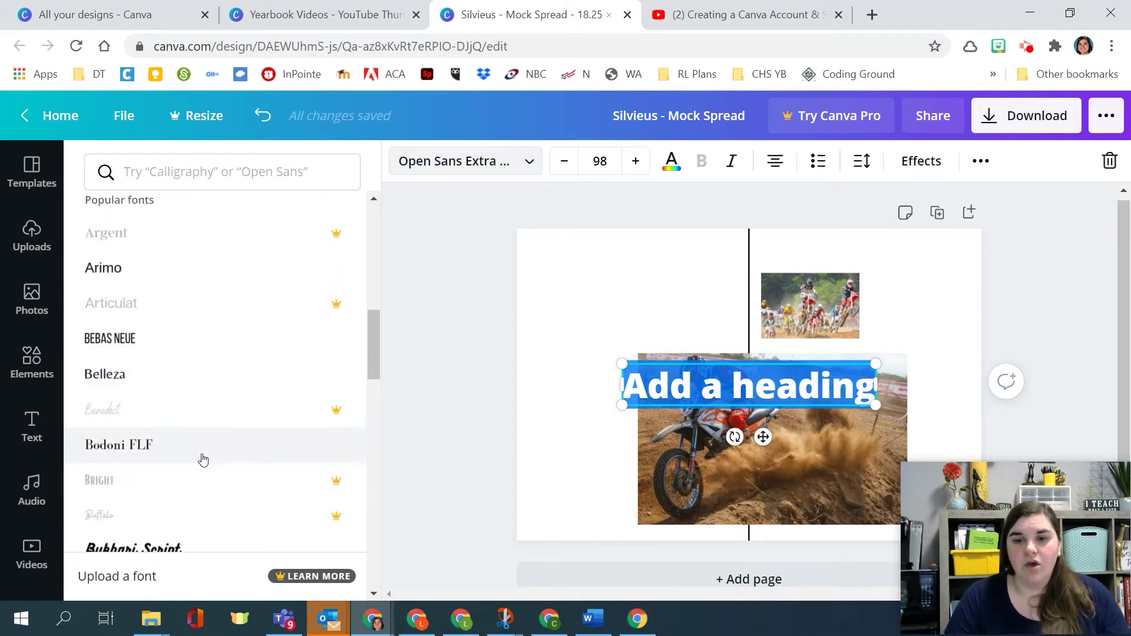
{"action": "left_click", "coordinate": [177, 348]}
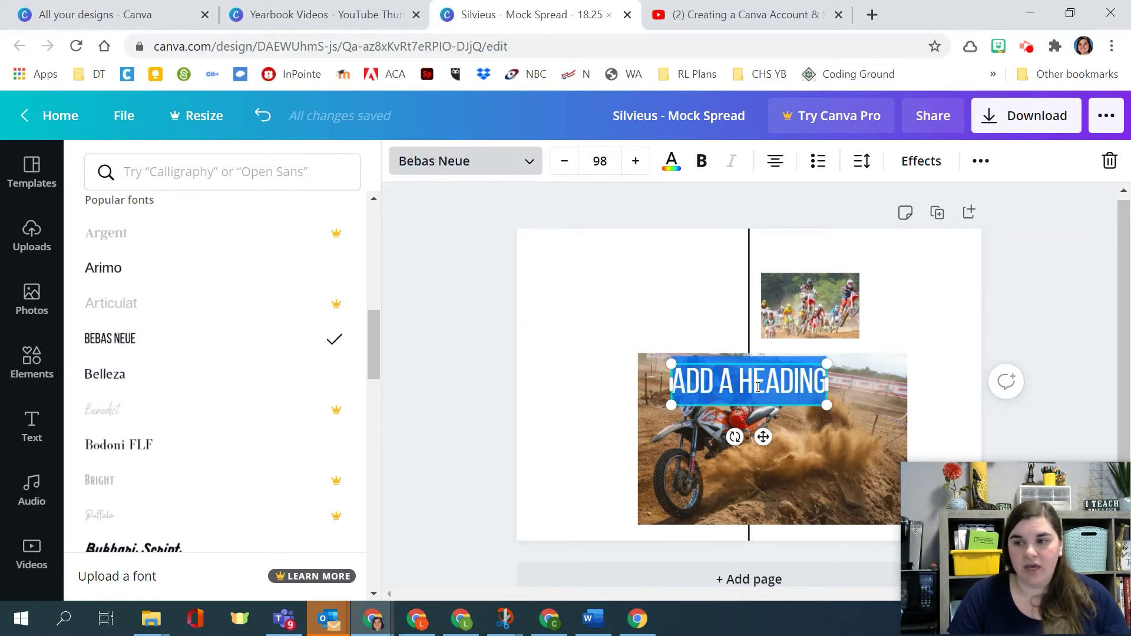
{"action": "type", "text": "MOTO"}
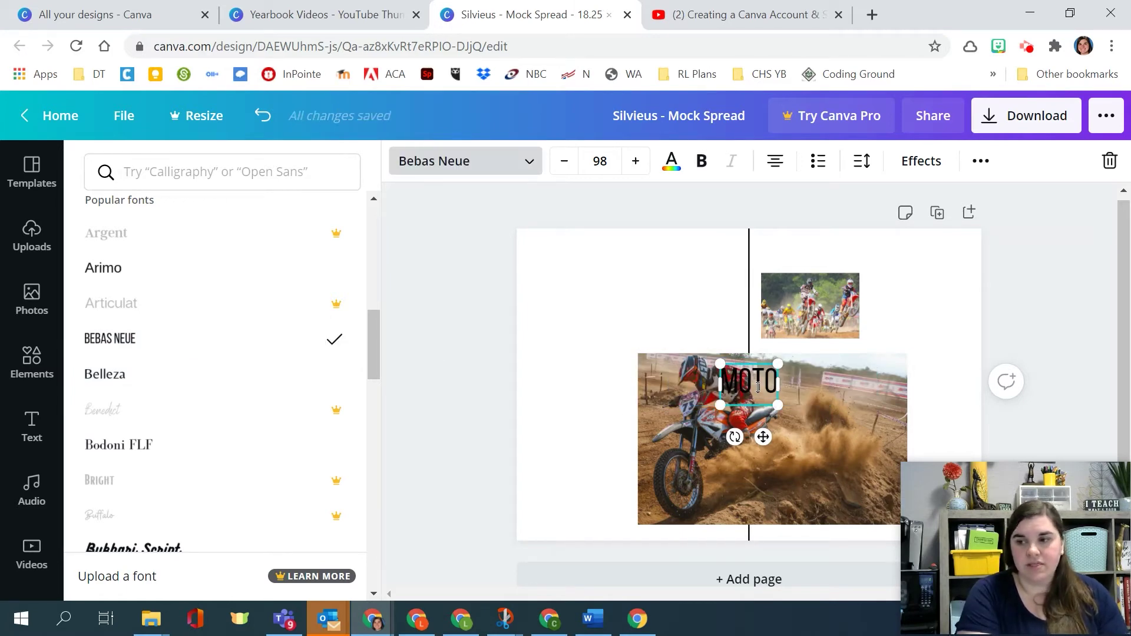
{"action": "type", "text": "CROSS HEADING"}
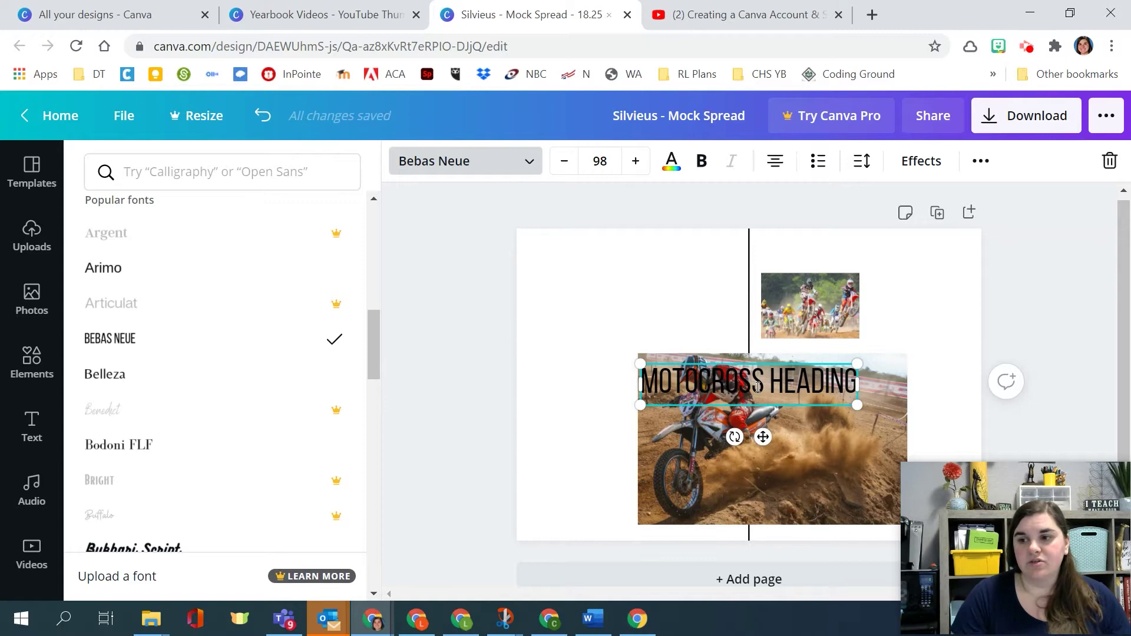
Step: Shrink the heading to about size 56 and move it left of the large photo
{"action": "left_click_drag", "start_coordinate": [861, 404], "coordinate": [684, 377]}
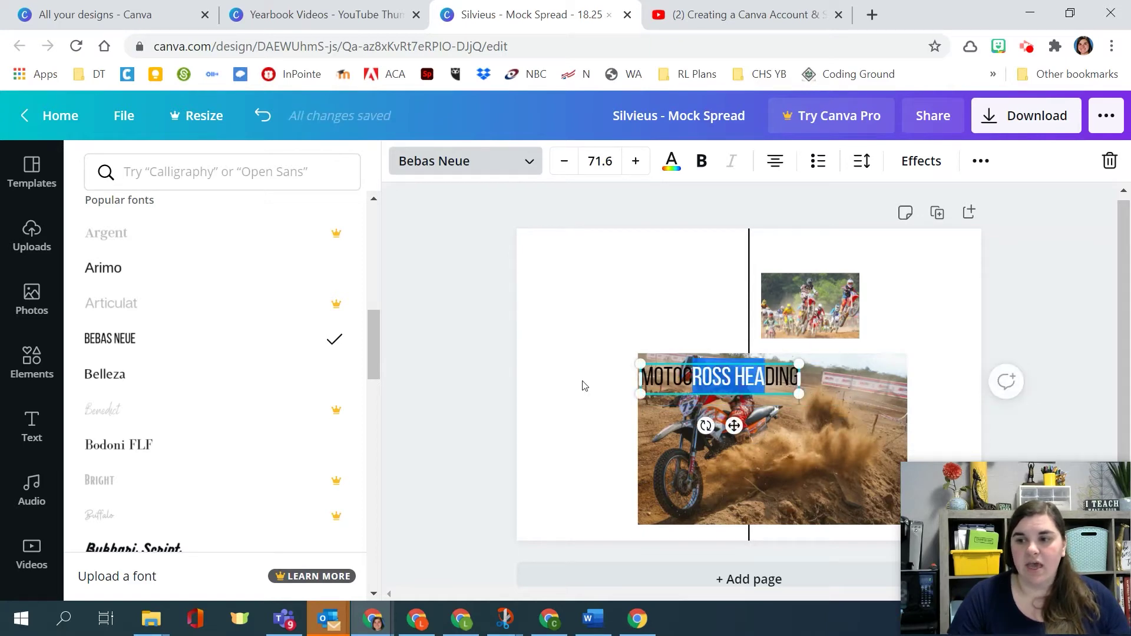
{"action": "left_click_drag", "start_coordinate": [733, 425], "coordinate": [615, 416]}
{"action": "left_click_drag", "start_coordinate": [681, 388], "coordinate": [644, 381]}
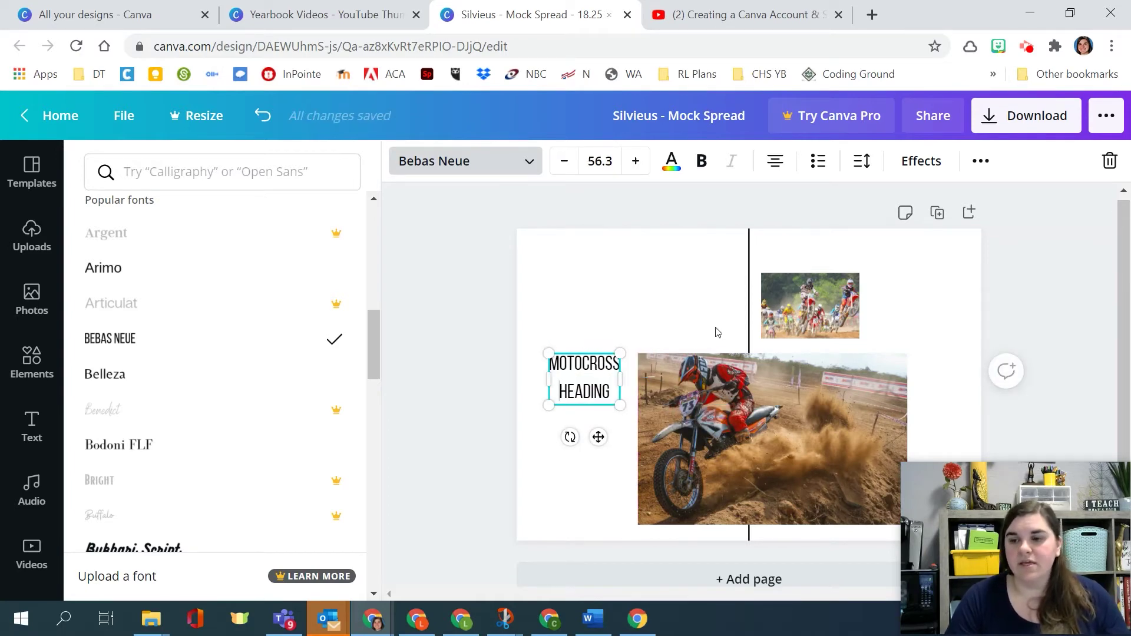
Step: Set the heading's line height to 0.98, left-align it, and enlarge it to size 89
{"action": "key", "text": "ctrl+a"}
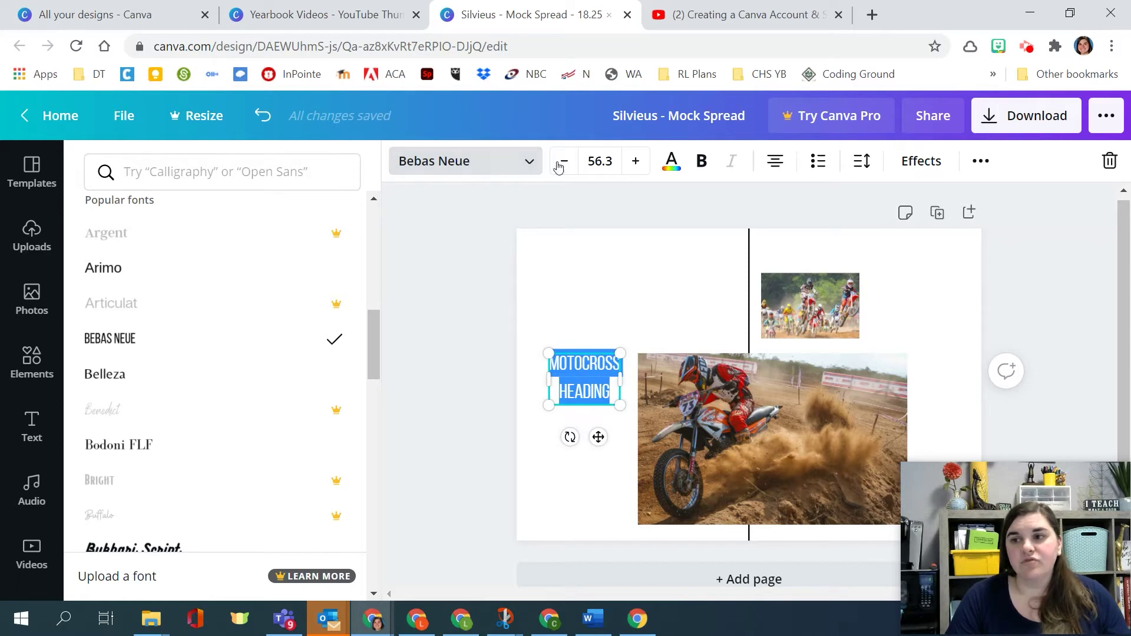
{"action": "left_click", "coordinate": [870, 162]}
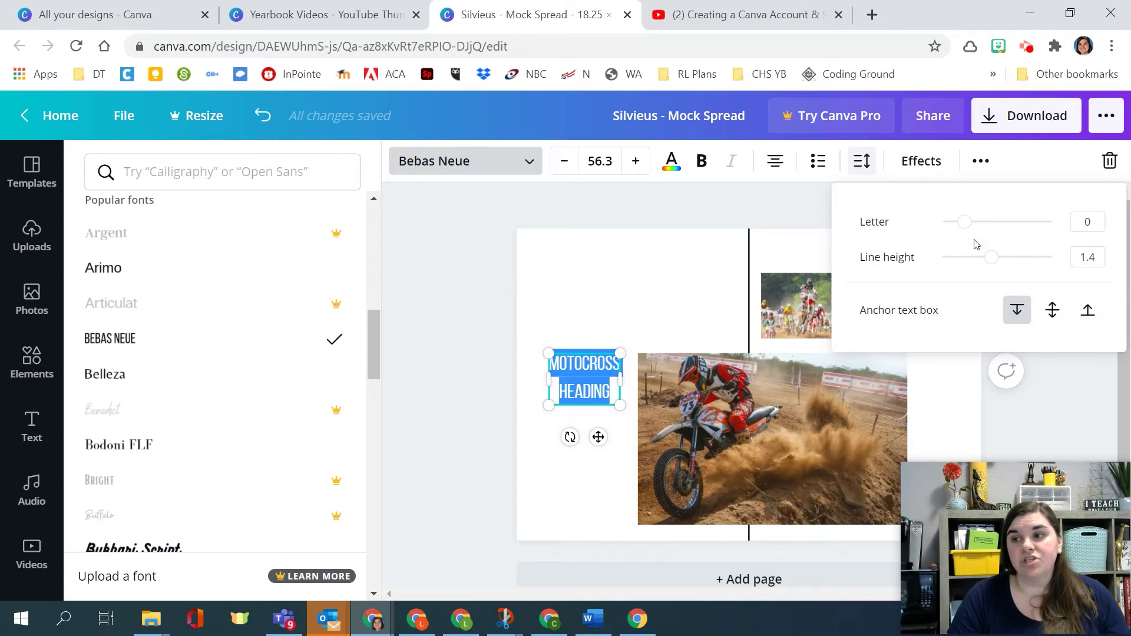
{"action": "left_click_drag", "start_coordinate": [987, 262], "coordinate": [970, 263]}
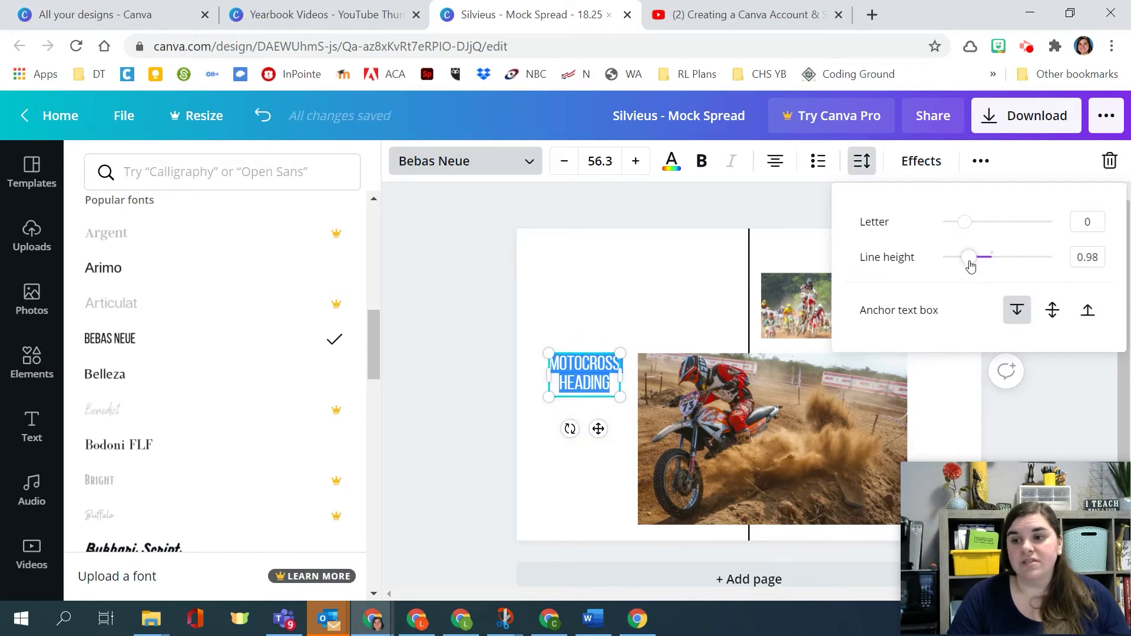
{"action": "left_click", "coordinate": [776, 158]}
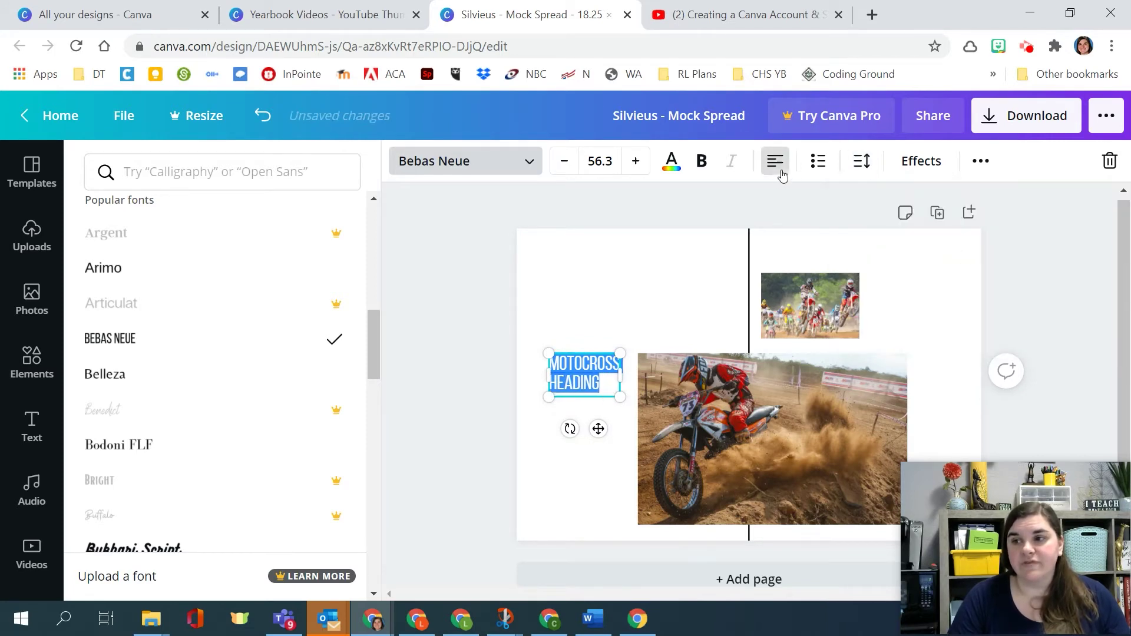
{"action": "left_click_drag", "start_coordinate": [631, 391], "coordinate": [633, 420]}
{"action": "left_click", "coordinate": [637, 432]}
{"action": "left_click", "coordinate": [606, 403]}
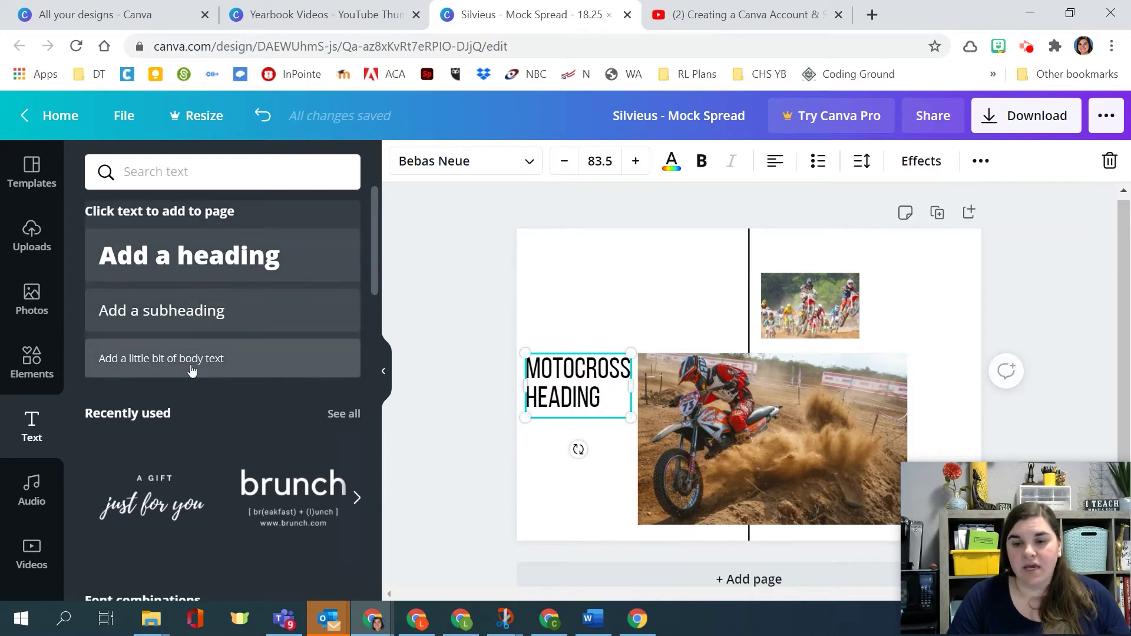
Step: Add a little body text box and set its font size to 10
{"action": "left_click", "coordinate": [172, 359]}
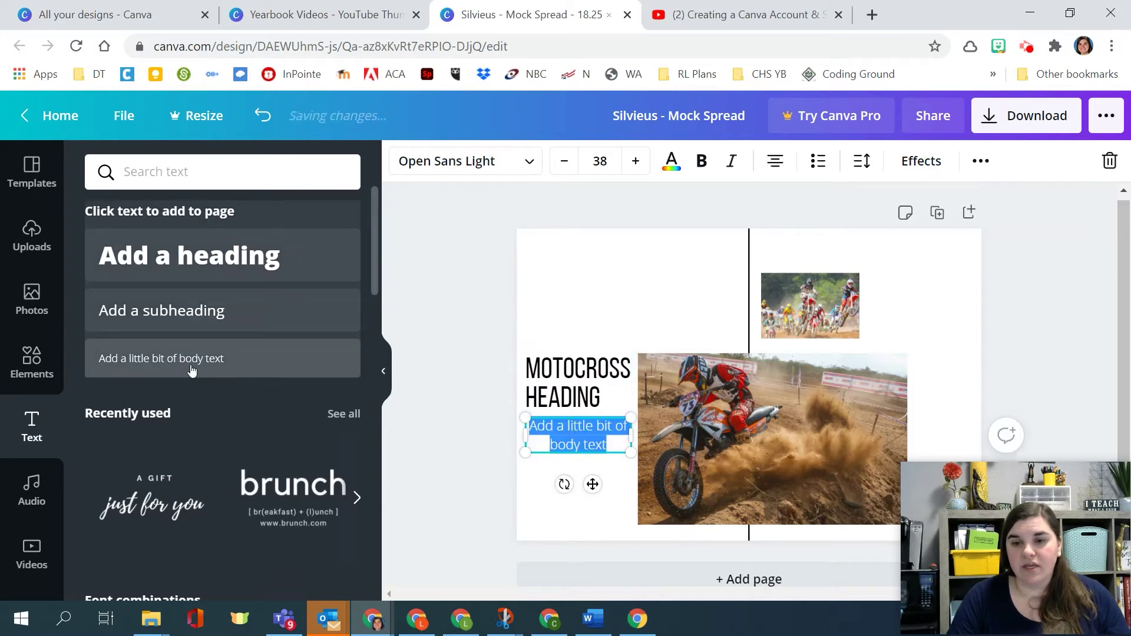
{"action": "left_click", "coordinate": [564, 161]}
{"action": "left_click", "coordinate": [563, 161]}
{"action": "left_click", "coordinate": [564, 161]}
{"action": "left_click", "coordinate": [564, 161]}
{"action": "left_click", "coordinate": [564, 161]}
{"action": "left_click", "coordinate": [564, 160]}
{"action": "left_click", "coordinate": [564, 161]}
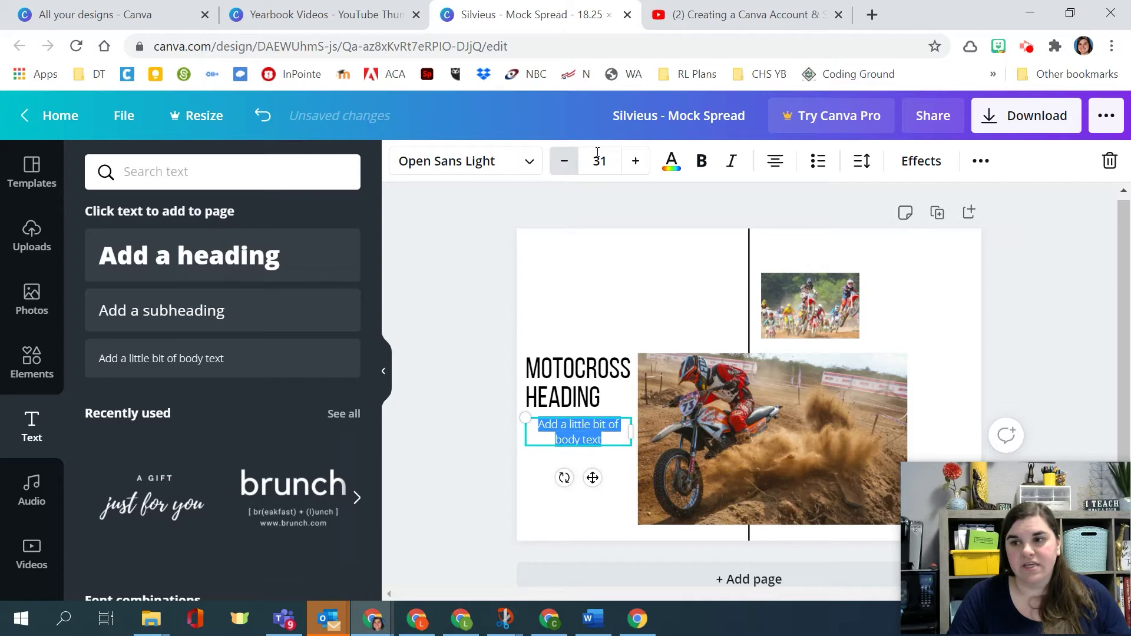
{"action": "left_click", "coordinate": [600, 161]}
{"action": "type", "text": "10"}
{"action": "key", "text": "Return"}
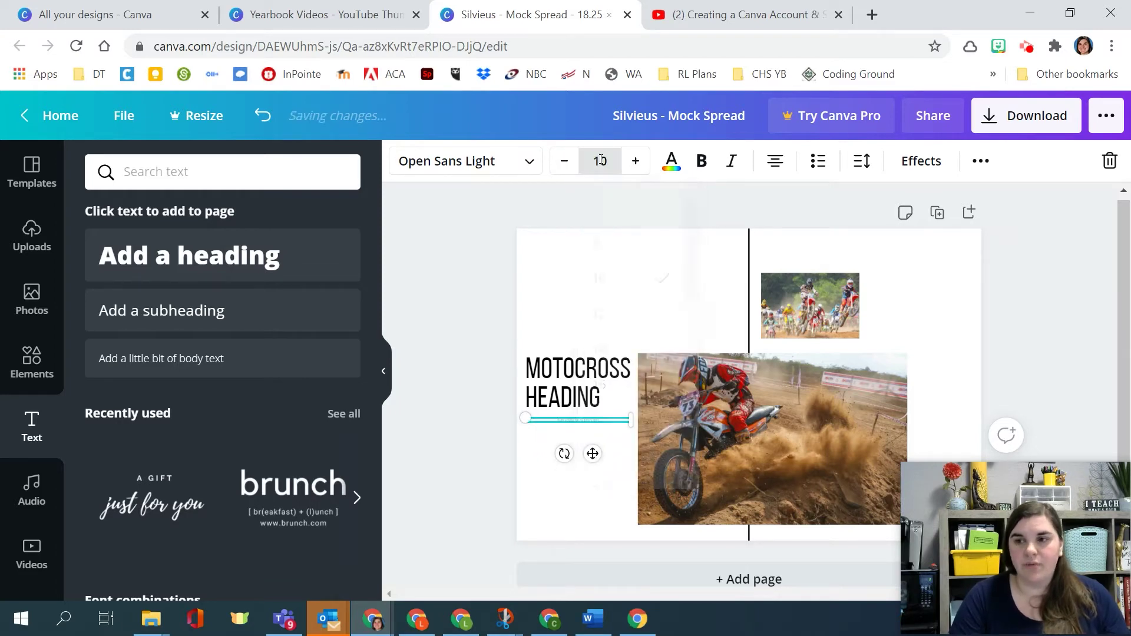
Step: Reduce the heading to size 68 and move the body text just beneath it
{"action": "left_click", "coordinate": [589, 391]}
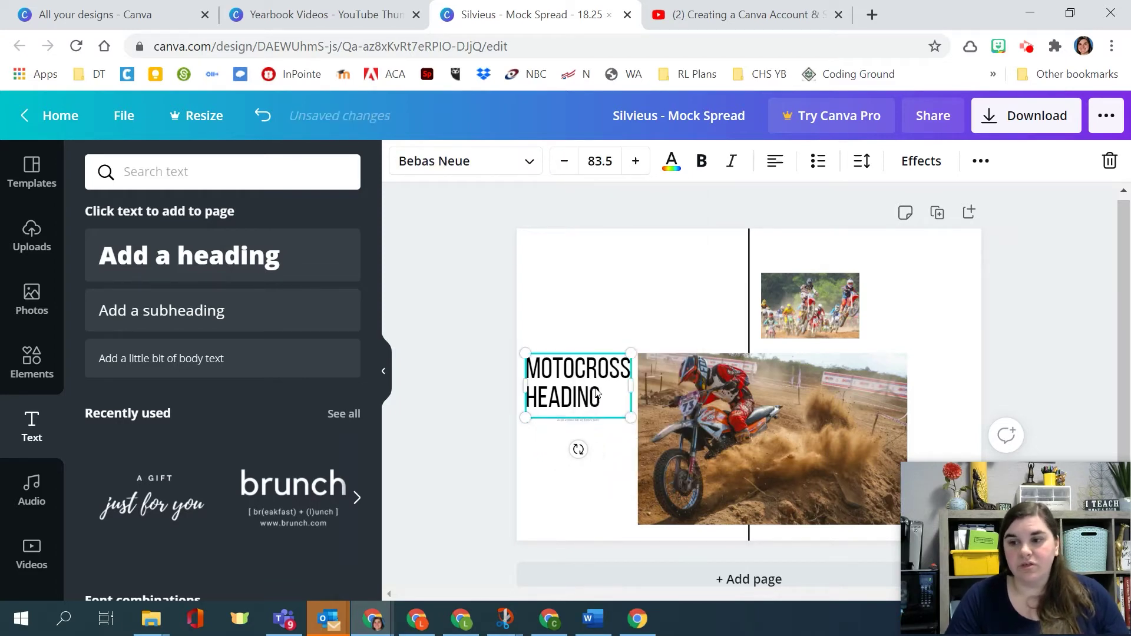
{"action": "left_click", "coordinate": [598, 159]}
{"action": "left_click", "coordinate": [599, 159]}
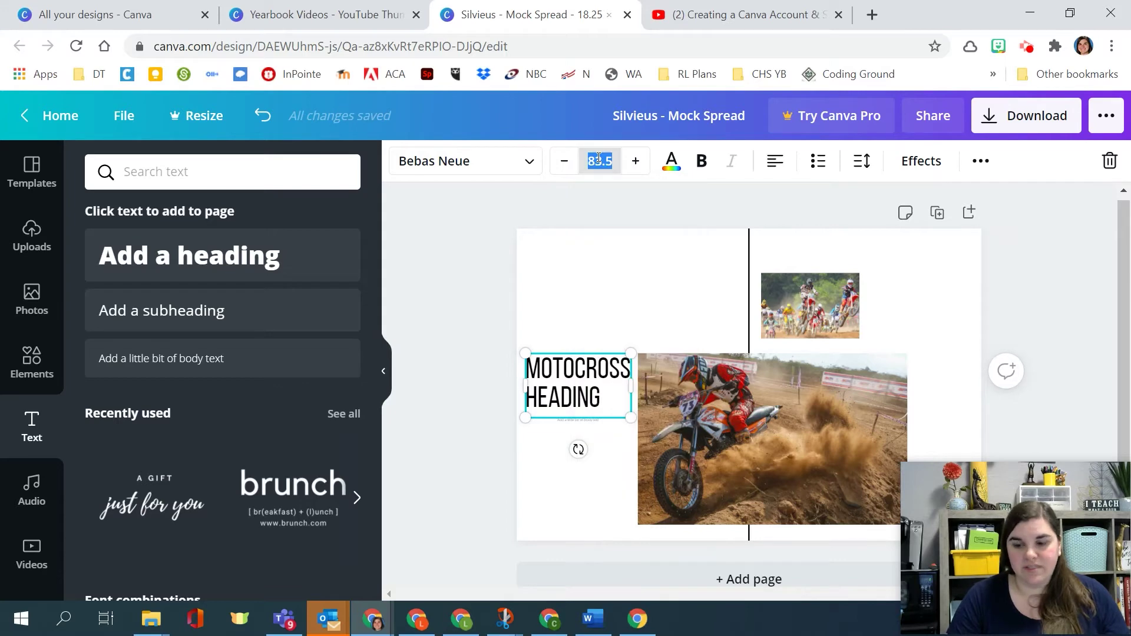
{"action": "type", "text": "68"}
{"action": "key", "text": "Return"}
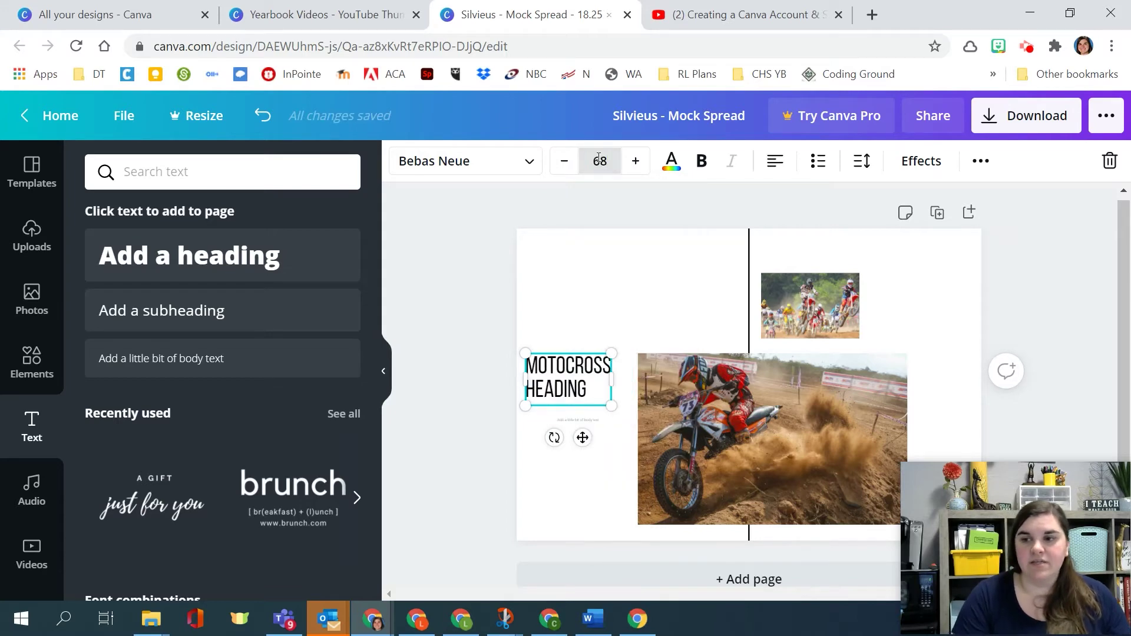
{"action": "left_click", "coordinate": [602, 431]}
{"action": "left_click", "coordinate": [592, 420]}
{"action": "left_click_drag", "start_coordinate": [592, 422], "coordinate": [590, 409]}
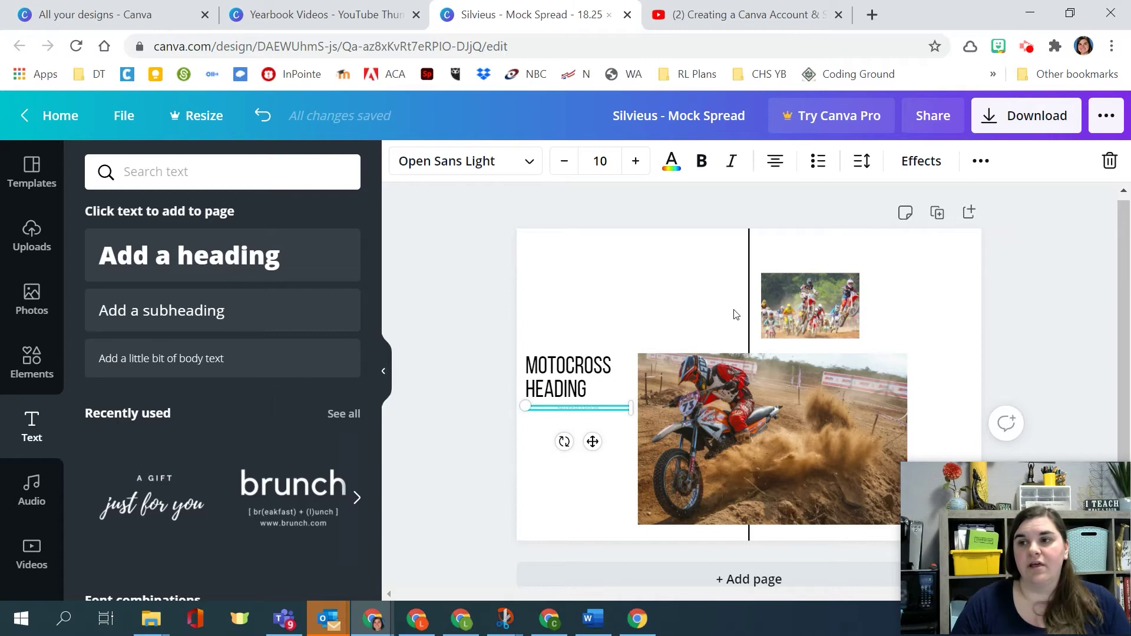
Step: Search 'lorem ipsum' in a new browser tab and open the Lipsum generator
{"action": "left_click", "coordinate": [872, 15]}
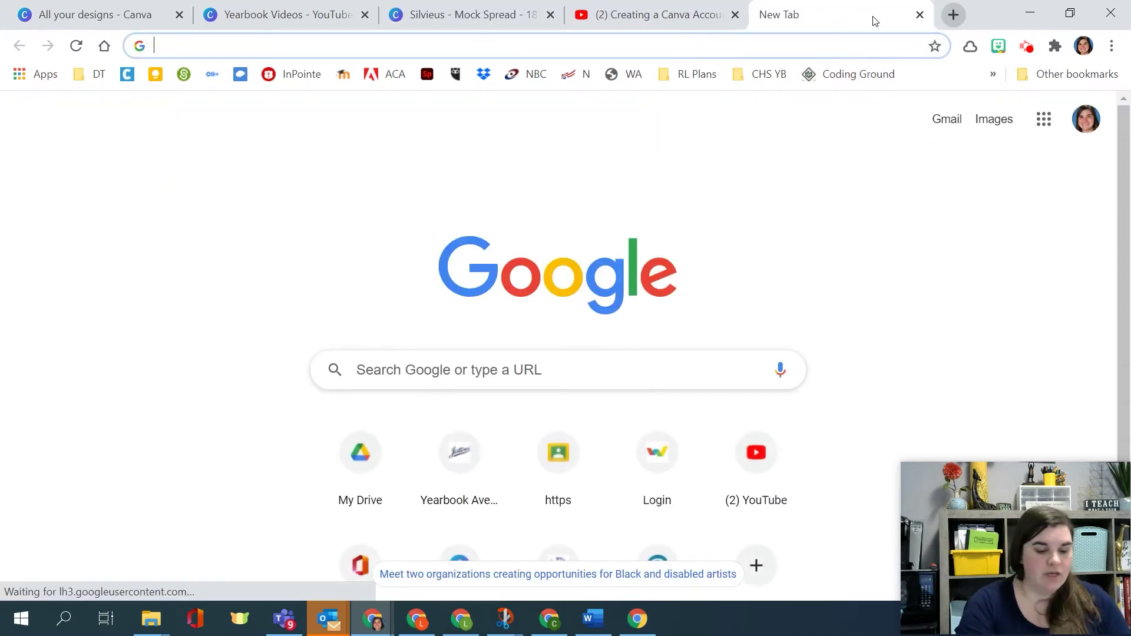
{"action": "type", "text": "lorem ipsu"}
{"action": "type", "text": "m im"}
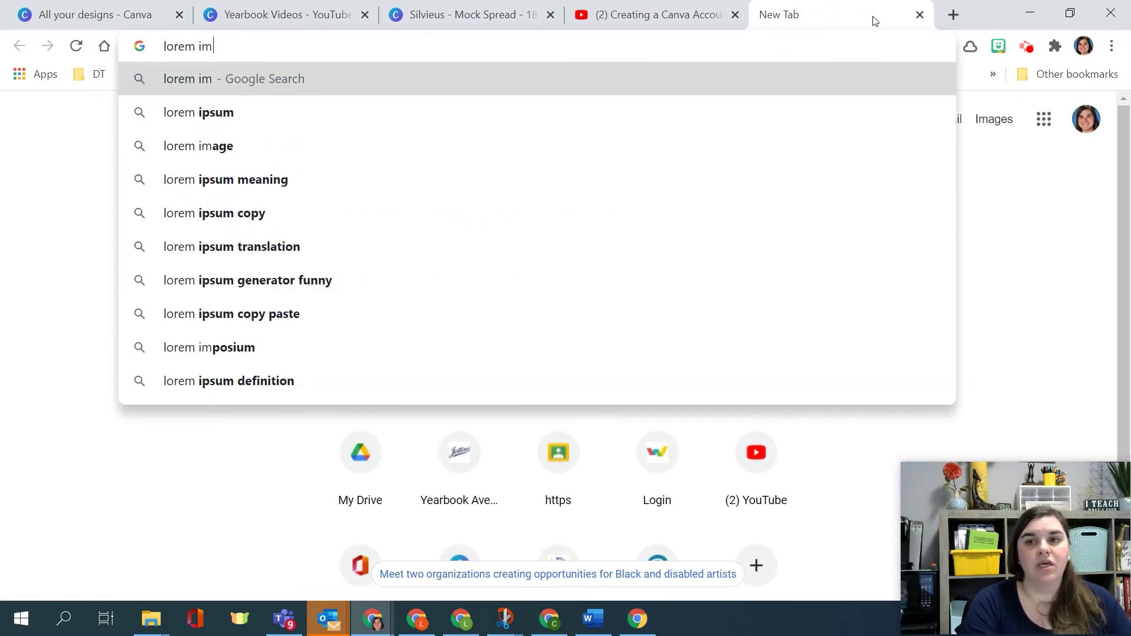
{"action": "key", "text": "BackSpace"}
{"action": "type", "text": "psum"}
{"action": "key", "text": "Return"}
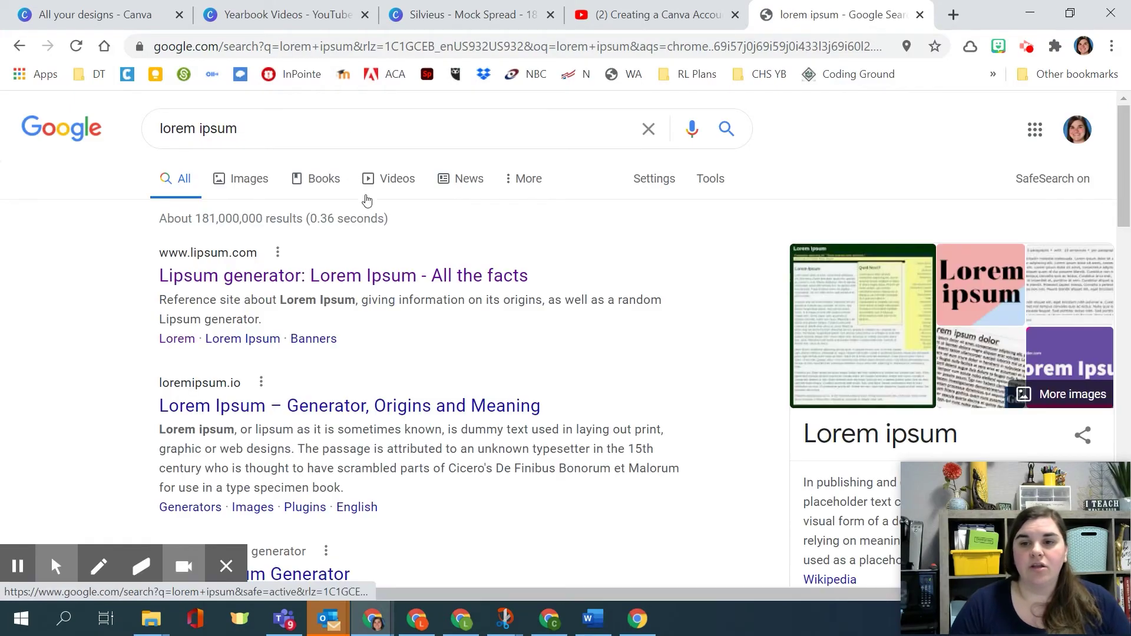
{"action": "left_click", "coordinate": [347, 287]}
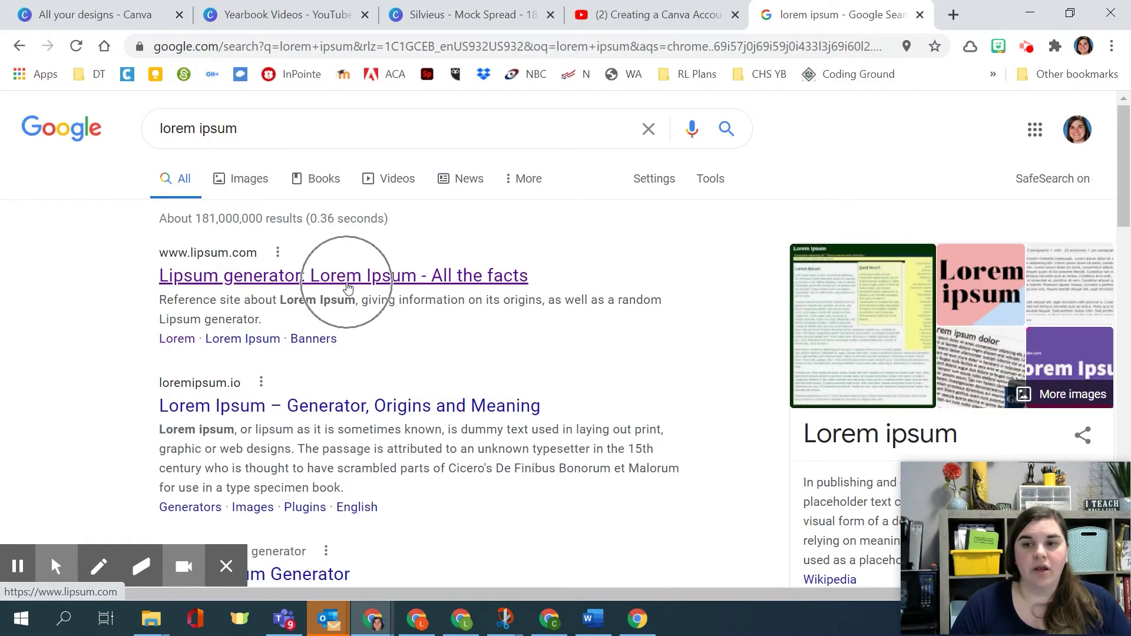
Step: Generate five paragraphs of Lorem Ipsum placeholder text
{"action": "scroll", "coordinate": [805, 363], "scroll_direction": "down", "scroll_amount": 6}
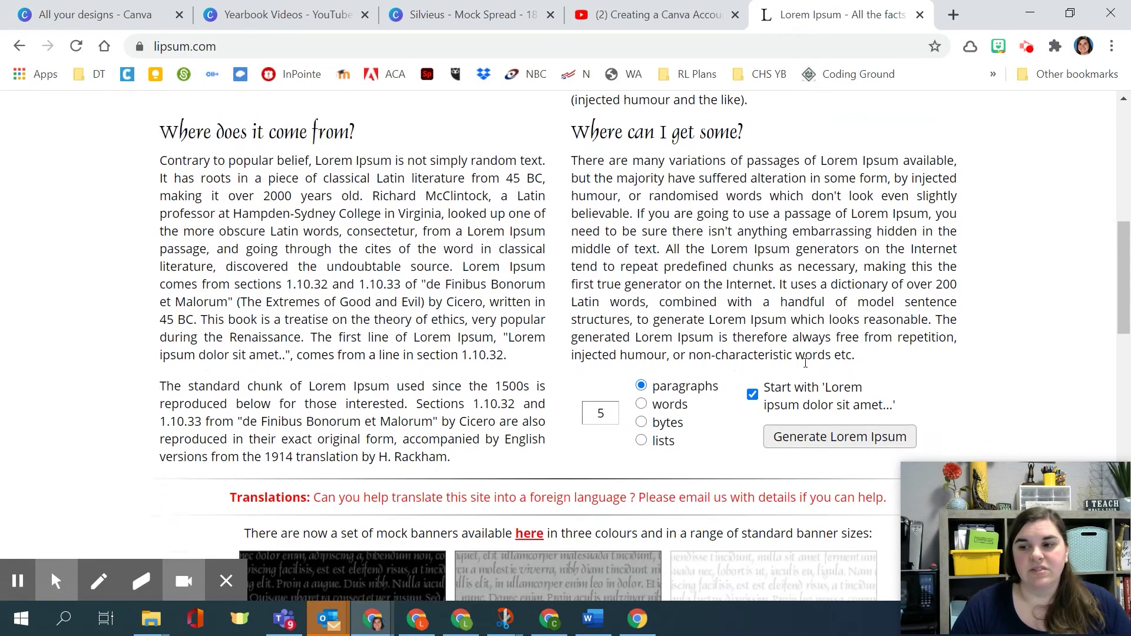
{"action": "scroll", "coordinate": [602, 387], "scroll_direction": "down", "scroll_amount": 2}
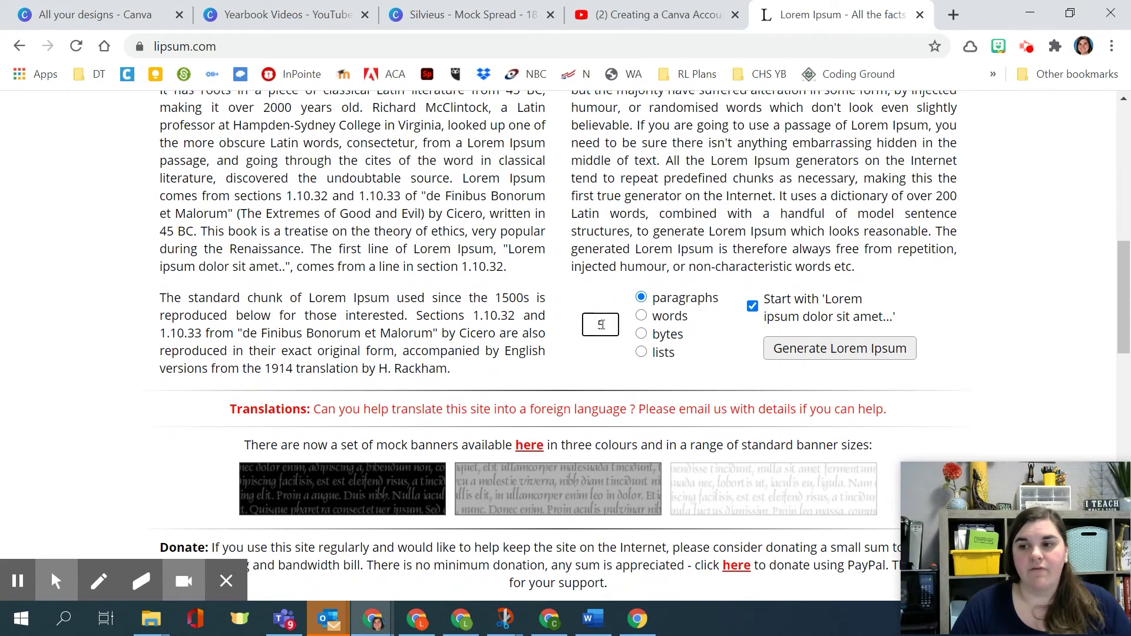
{"action": "left_click", "coordinate": [602, 325]}
{"action": "left_click", "coordinate": [867, 360]}
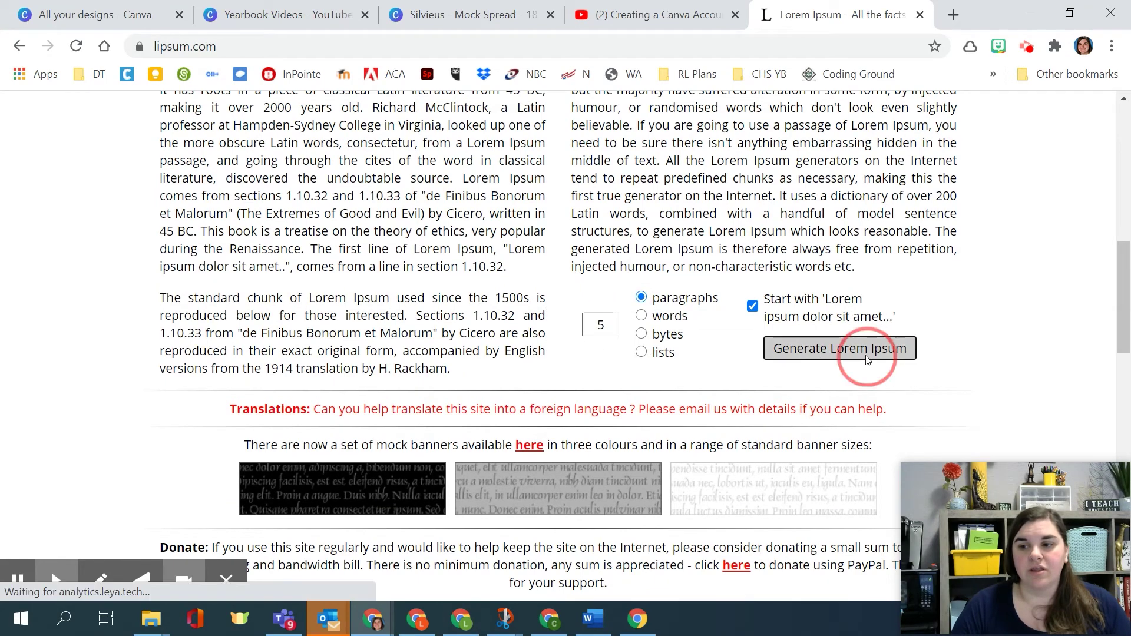
{"action": "scroll", "coordinate": [104, 336], "scroll_direction": "down", "scroll_amount": 6}
{"action": "scroll", "coordinate": [146, 178], "scroll_direction": "up", "scroll_amount": 2}
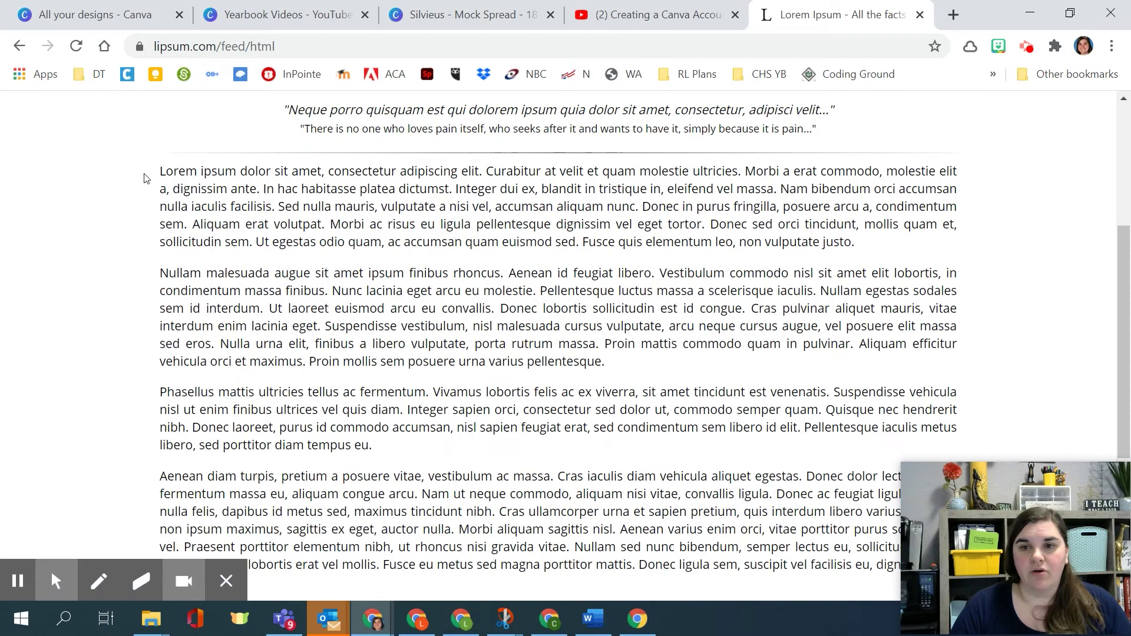
Step: Select and copy all five generated paragraphs, then return to Canva
{"action": "left_click_drag", "start_coordinate": [146, 178], "coordinate": [592, 420]}
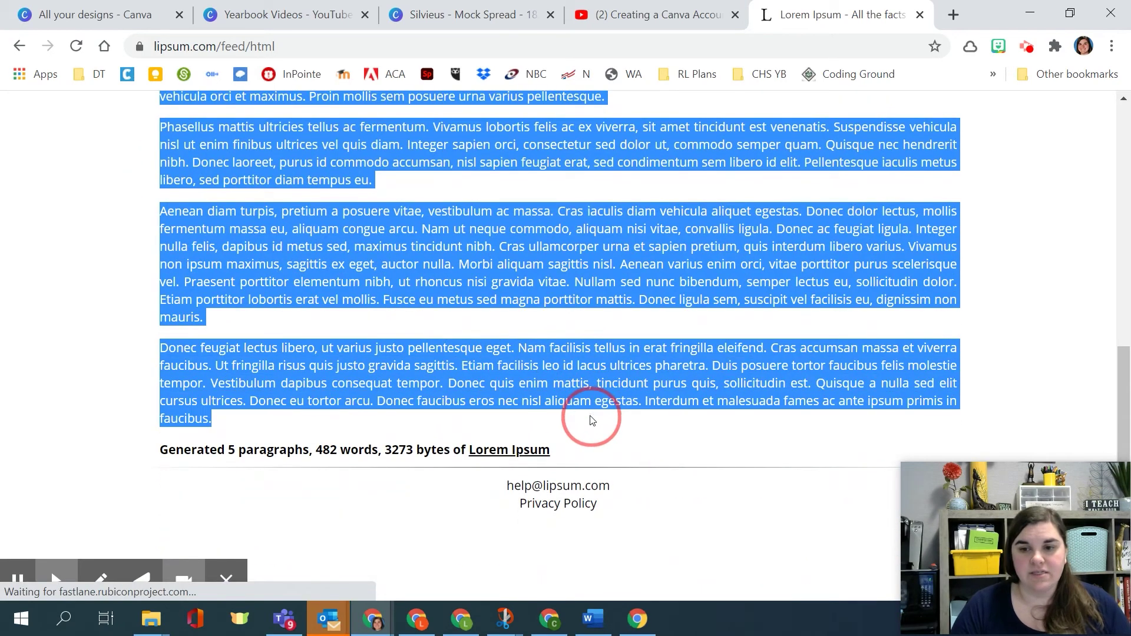
{"action": "right_click", "coordinate": [425, 272]}
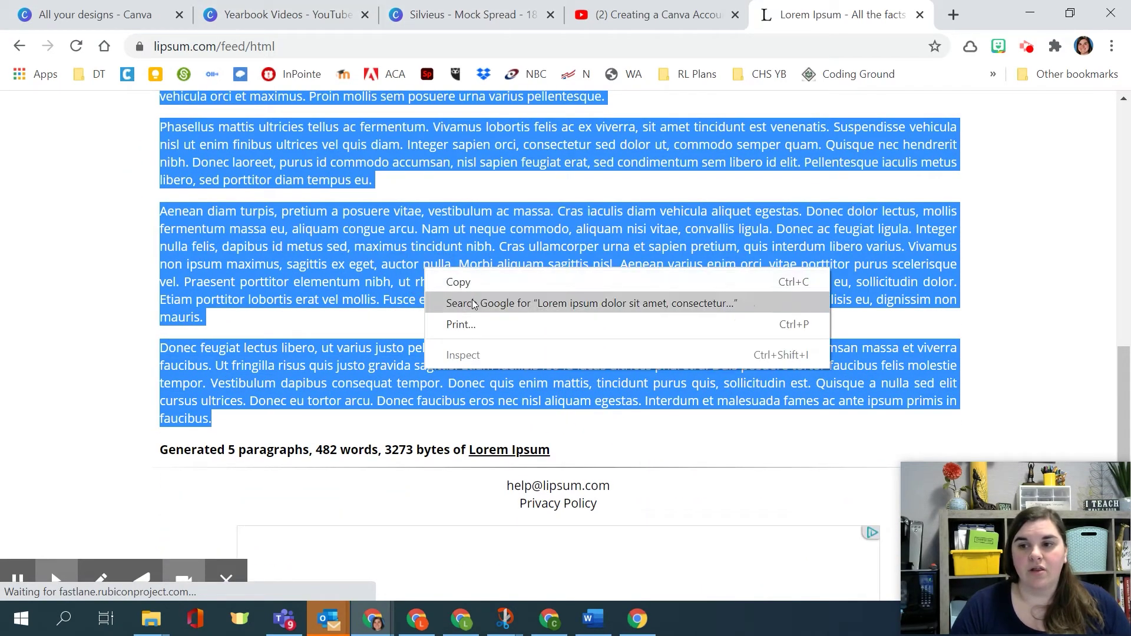
{"action": "left_click", "coordinate": [255, 13]}
{"action": "left_click", "coordinate": [466, 14]}
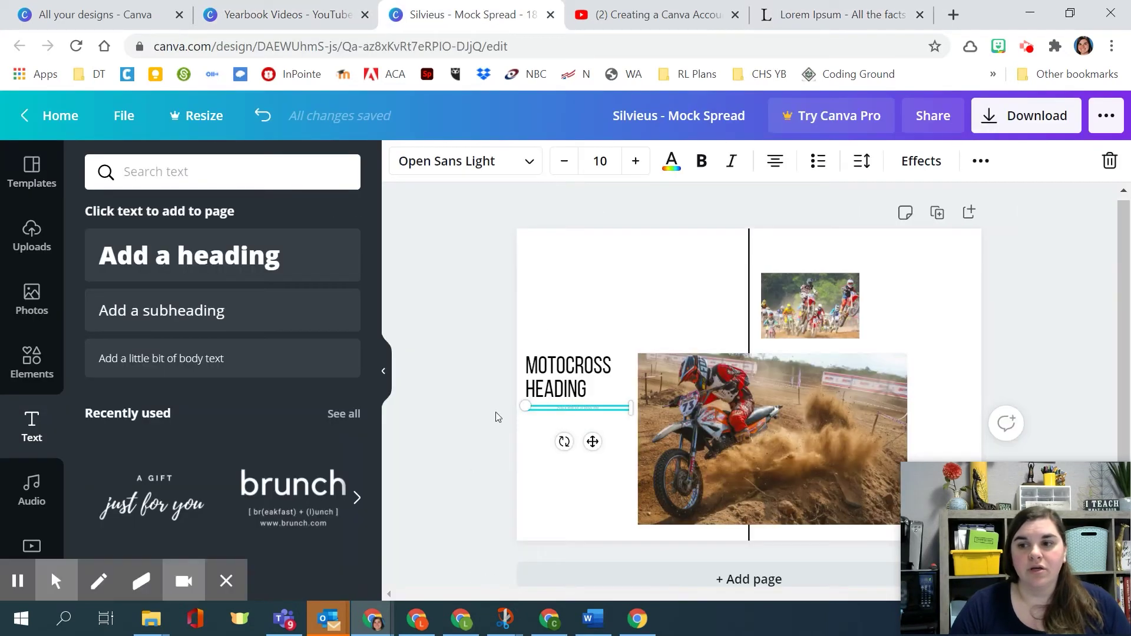
Step: Paste the lorem ipsum into the body text box and left-align it
{"action": "right_click", "coordinate": [604, 406]}
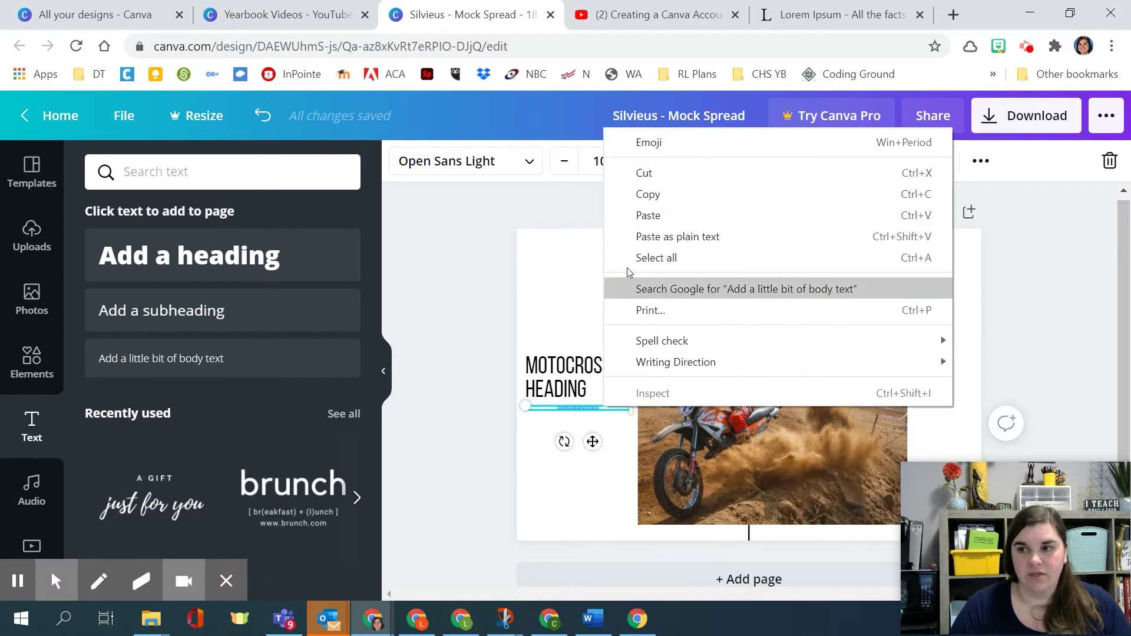
{"action": "left_click", "coordinate": [784, 214]}
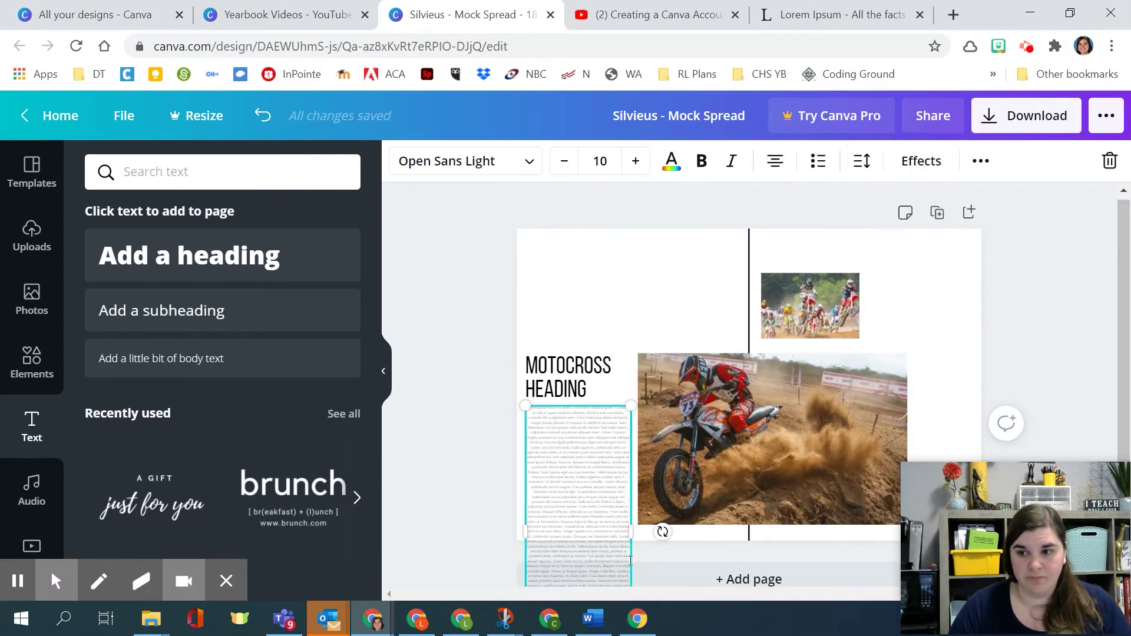
{"action": "scroll", "coordinate": [608, 505], "scroll_direction": "down", "scroll_amount": 2}
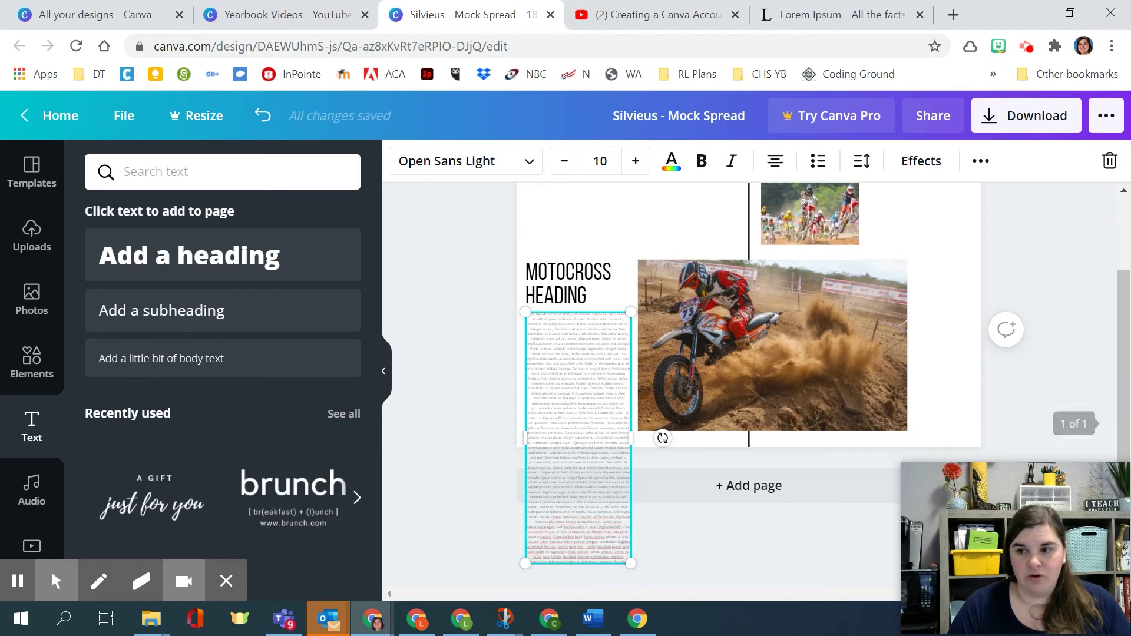
{"action": "left_click", "coordinate": [775, 161]}
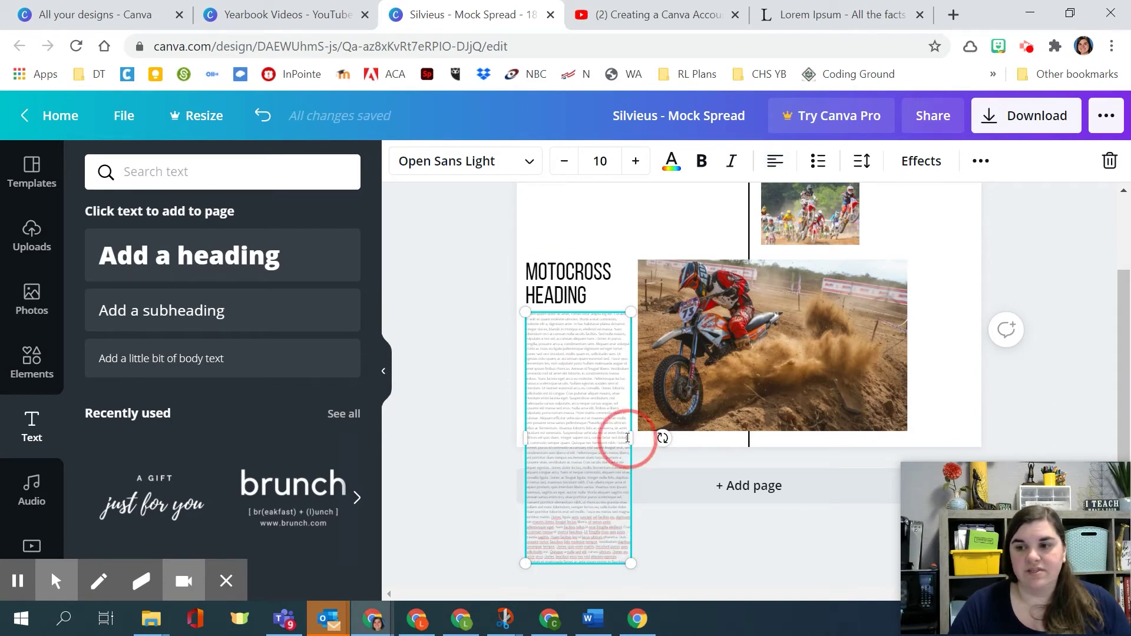
Step: Delete the overflowing body text so it ends within the page
{"action": "left_click_drag", "start_coordinate": [625, 437], "coordinate": [598, 413]}
{"action": "left_click_drag", "start_coordinate": [760, 506], "coordinate": [752, 564]}
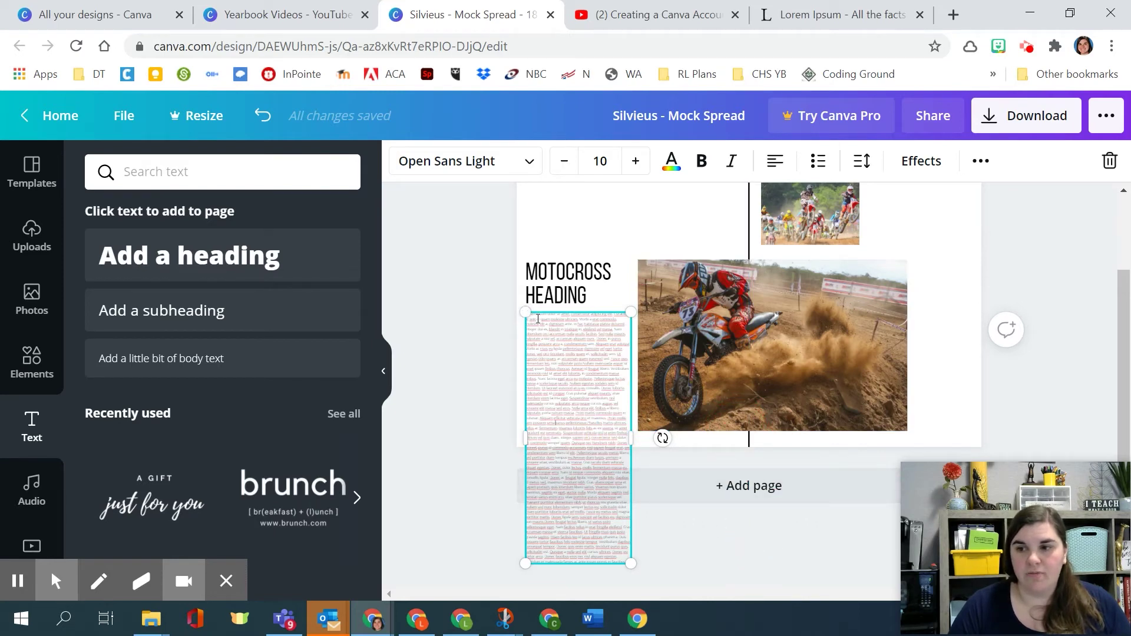
{"action": "key", "text": "Delete"}
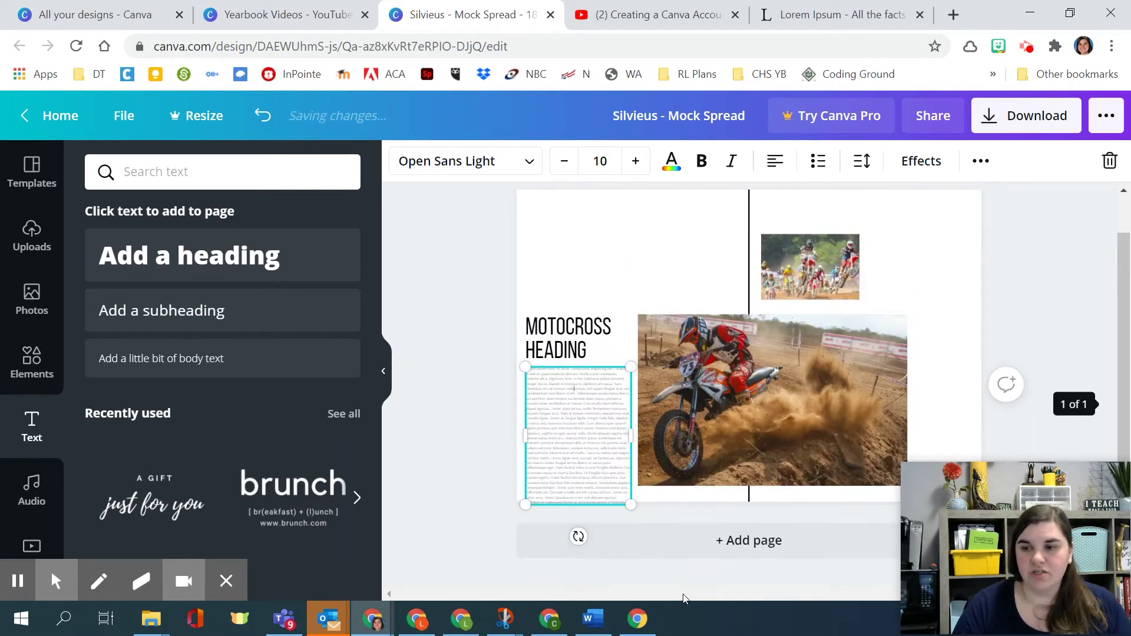
{"action": "left_click", "coordinate": [609, 409]}
{"action": "key", "text": "ctrl+a"}
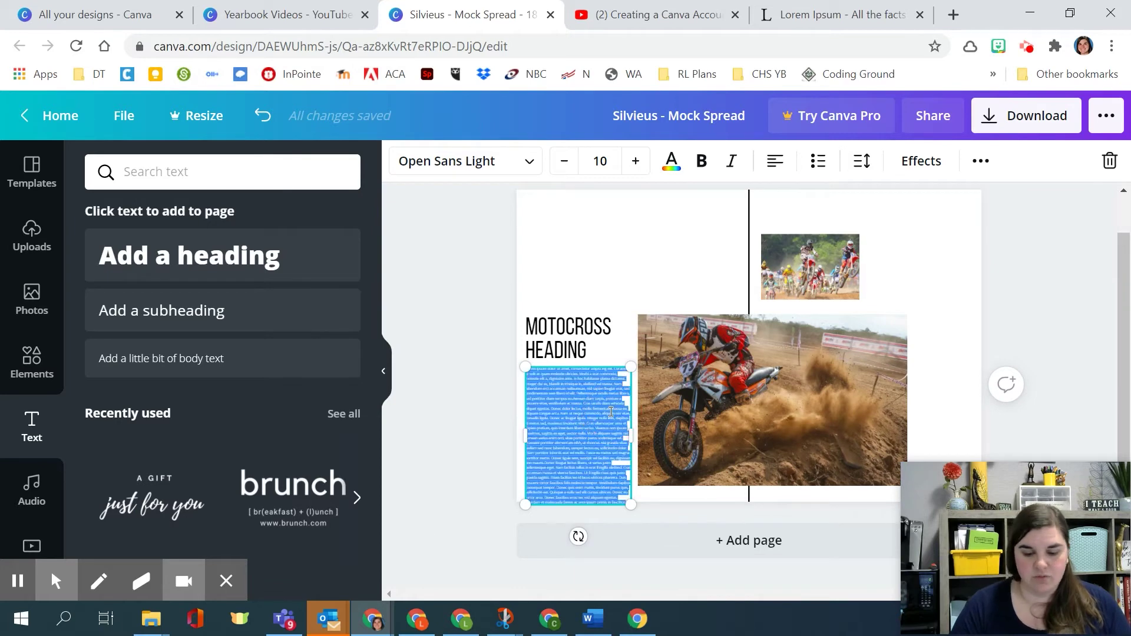
{"action": "left_click", "coordinate": [786, 405]}
{"action": "left_click", "coordinate": [607, 419]}
{"action": "left_click", "coordinate": [608, 420]}
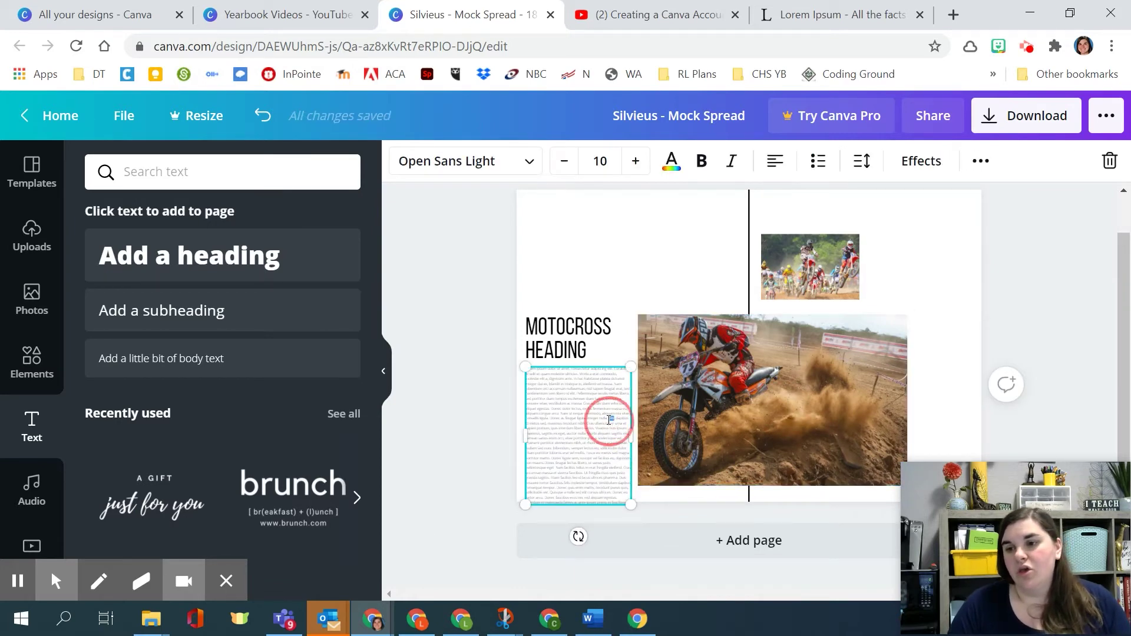
{"action": "left_click", "coordinate": [620, 419]}
{"action": "left_click", "coordinate": [626, 419]}
{"action": "left_click", "coordinate": [555, 418]}
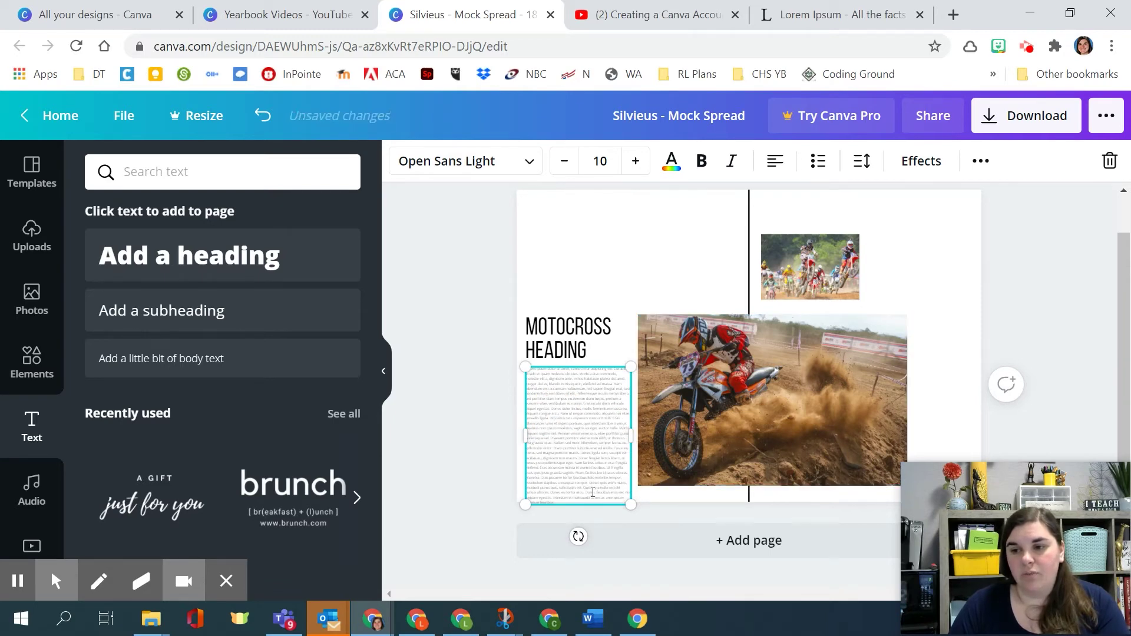
{"action": "key", "text": "BackSpace"}
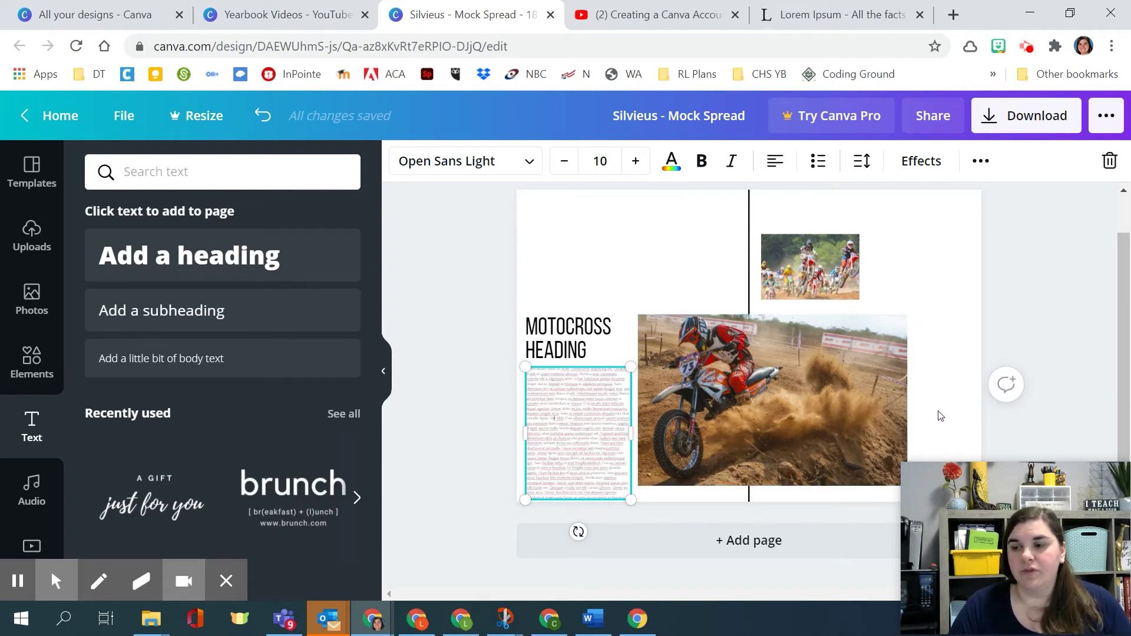
{"action": "left_click", "coordinate": [589, 261]}
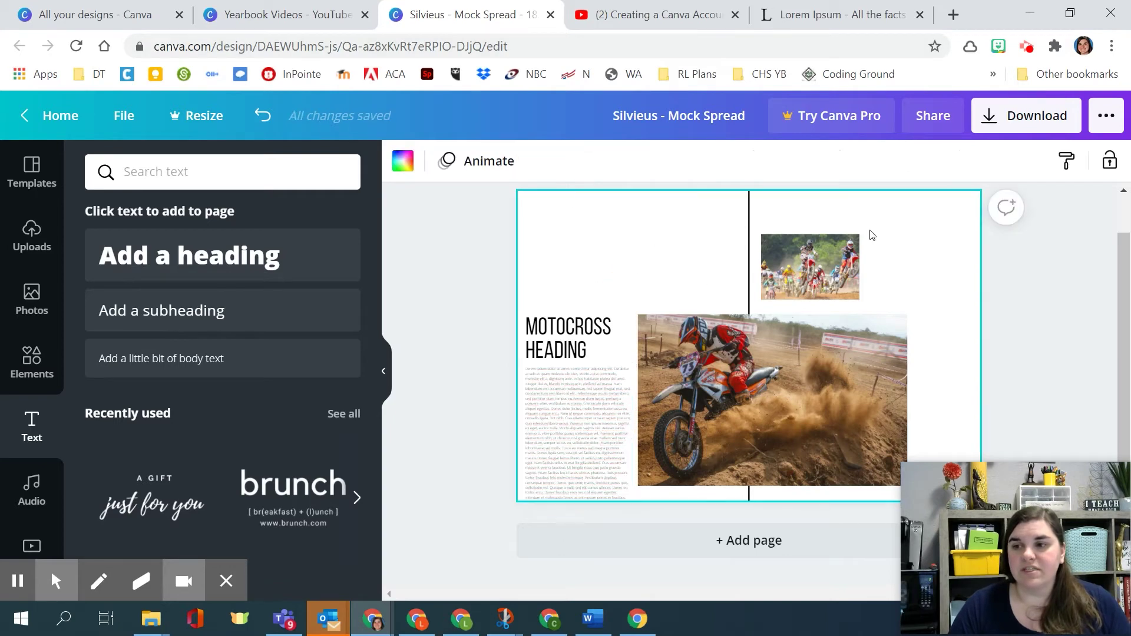
Step: Duplicate MOTOCROSS HEADING and move the copy to the right page's top right
{"action": "left_click", "coordinate": [571, 351]}
{"action": "key", "text": "ctrl+d"}
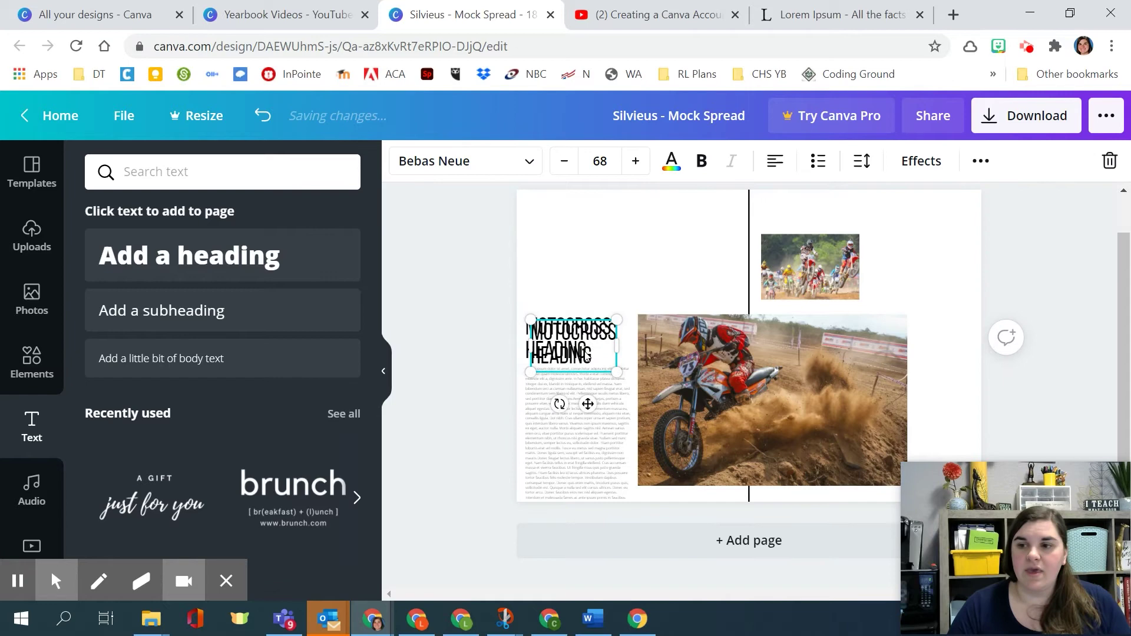
{"action": "left_click_drag", "start_coordinate": [574, 353], "coordinate": [918, 271]}
Step: Change the heading copy's text to TEAM MOTOCROSS
{"action": "double_click", "coordinate": [918, 271]}
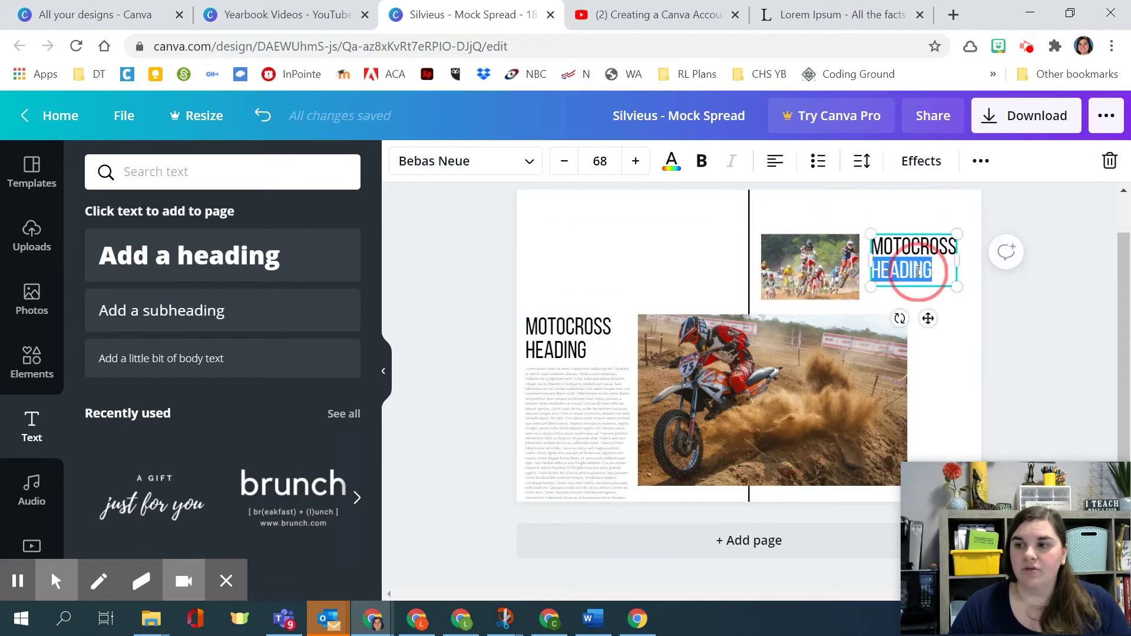
{"action": "key", "text": "BackSpace"}
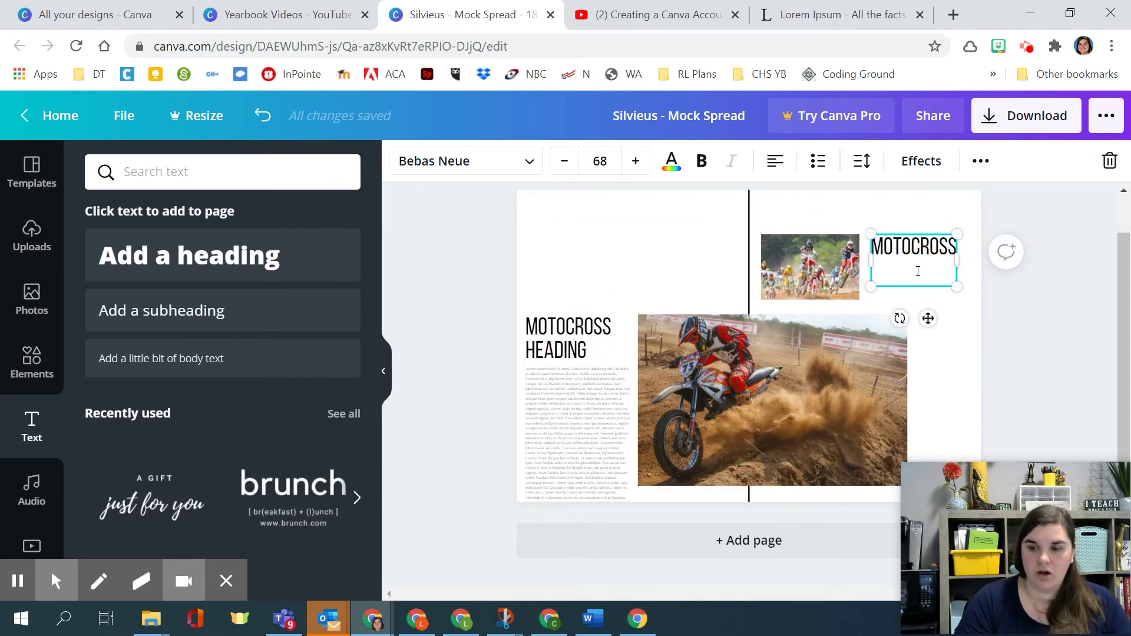
{"action": "key", "text": "ctrl+Home"}
{"action": "type", "text": "TEAM"}
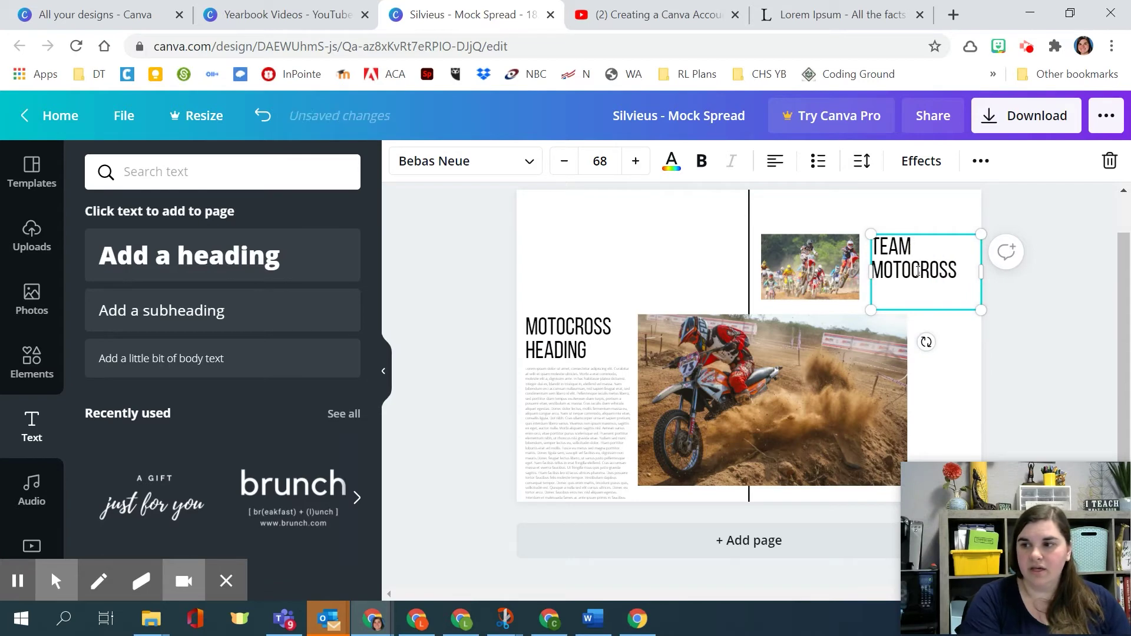
{"action": "left_click", "coordinate": [976, 268]}
Step: Shrink TEAM MOTOCROSS to size 42.6 and place it beside the small riders photo
{"action": "left_click_drag", "start_coordinate": [985, 285], "coordinate": [941, 267]}
{"action": "left_click", "coordinate": [534, 350]}
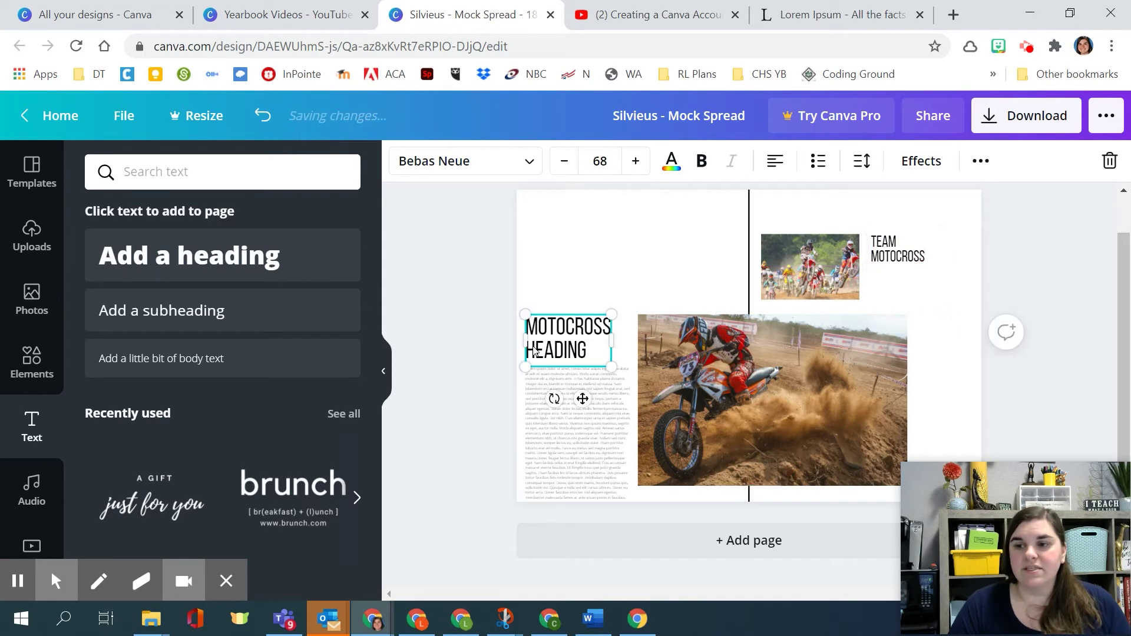
{"action": "left_click", "coordinate": [898, 253]}
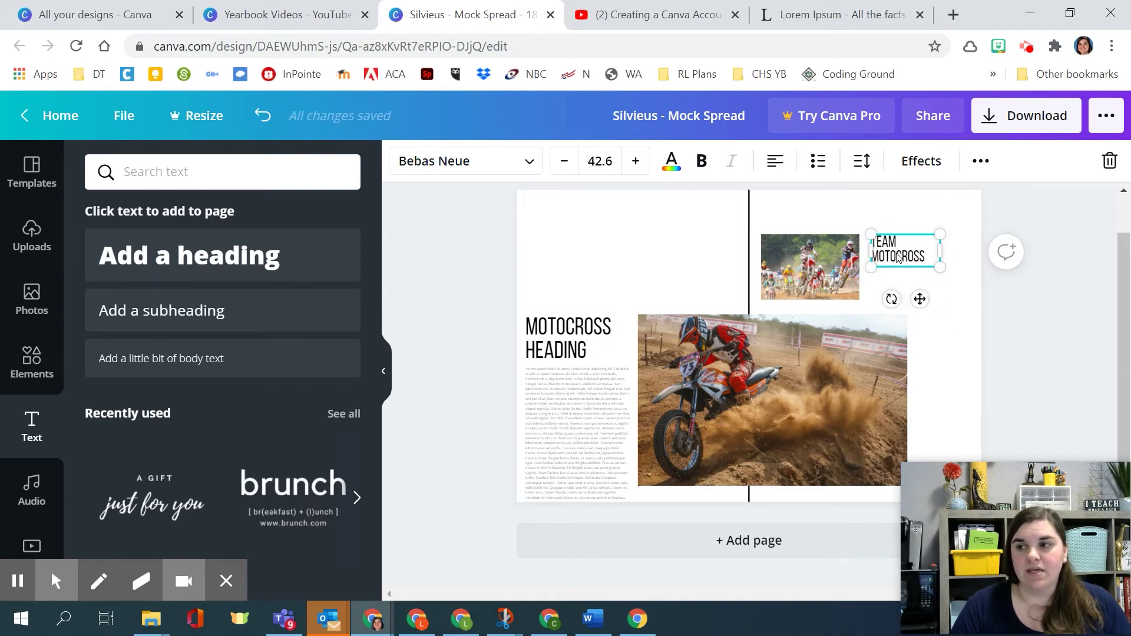
{"action": "left_click_drag", "start_coordinate": [900, 257], "coordinate": [899, 285]}
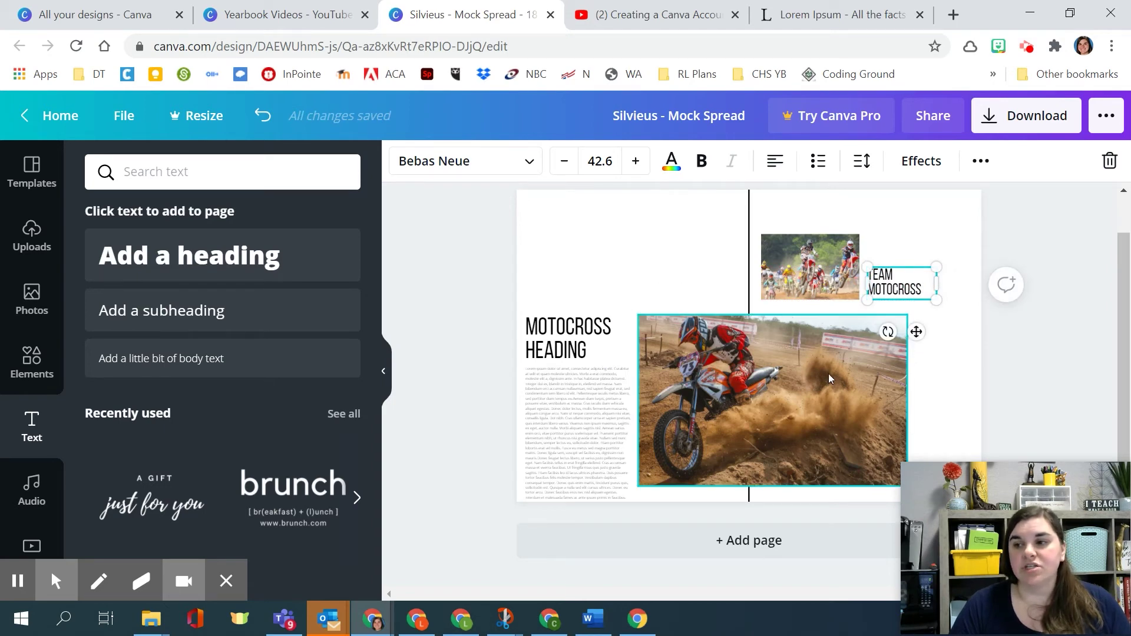
{"action": "left_click", "coordinate": [594, 412]}
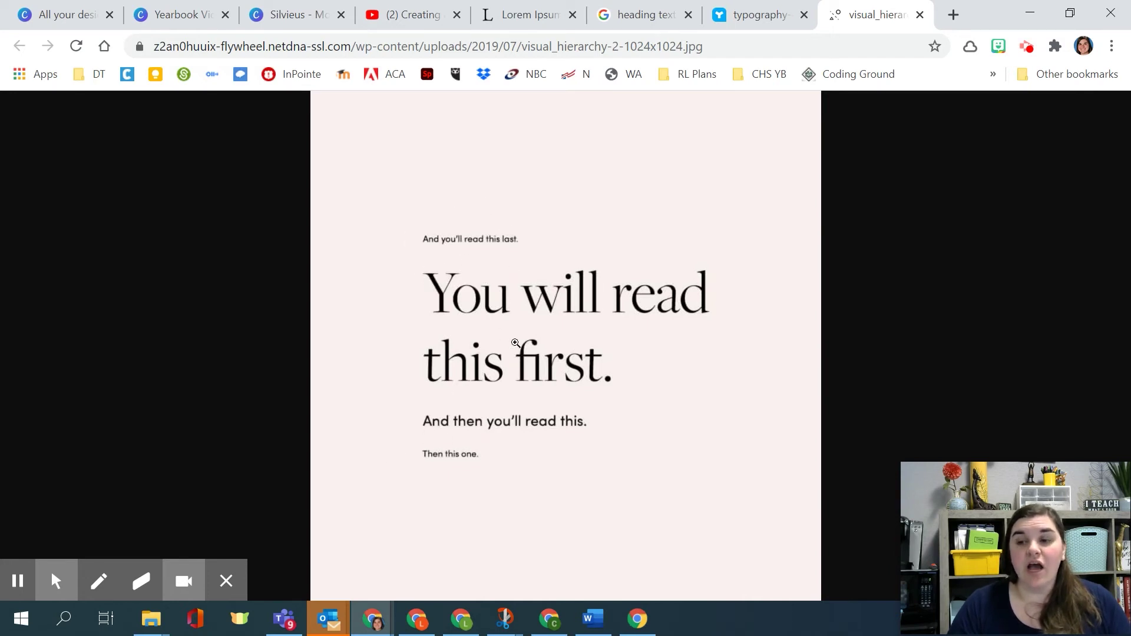
{"action": "left_click", "coordinate": [526, 301]}
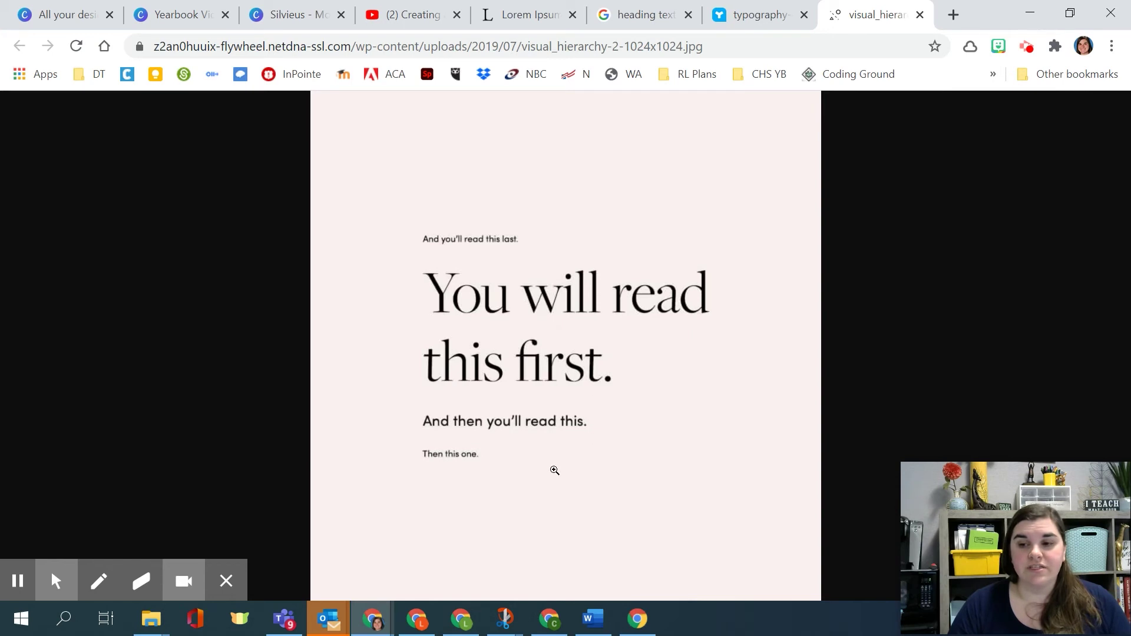
{"action": "left_click", "coordinate": [730, 22]}
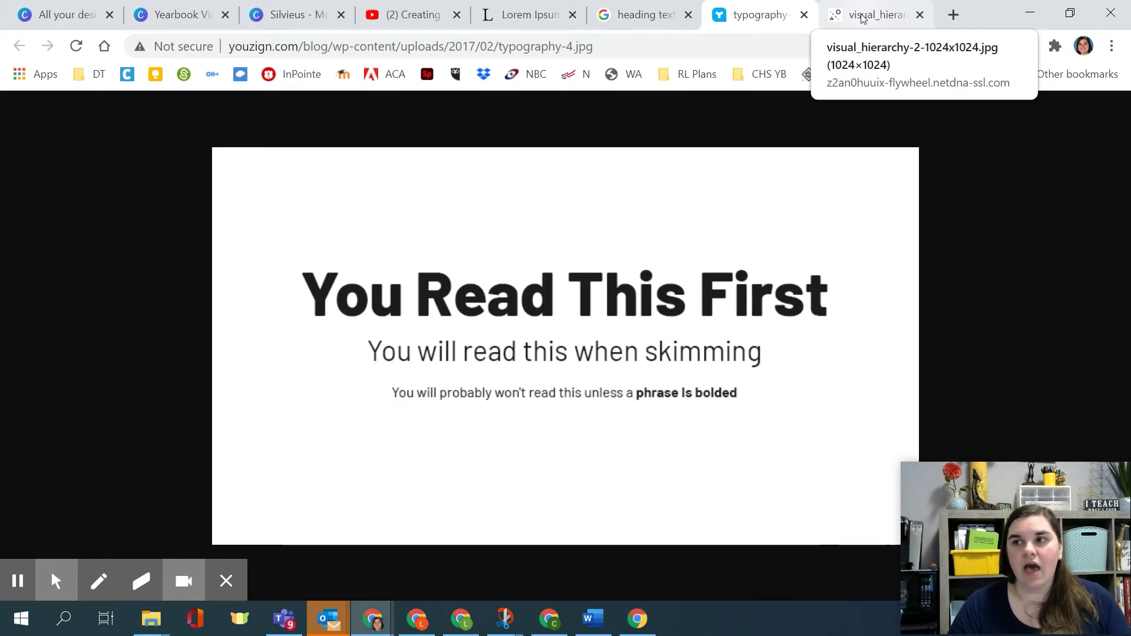
{"action": "left_click", "coordinate": [154, 6]}
{"action": "left_click", "coordinate": [248, 7]}
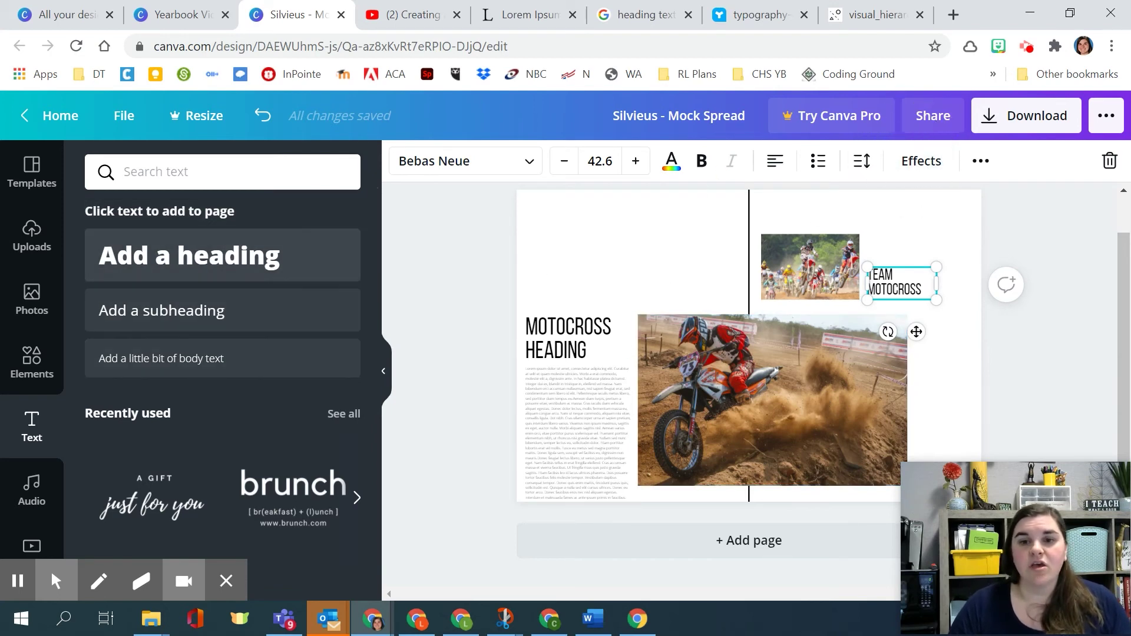
Step: Search Elements for 'square' and add a square shape to the page
{"action": "left_click", "coordinate": [26, 361]}
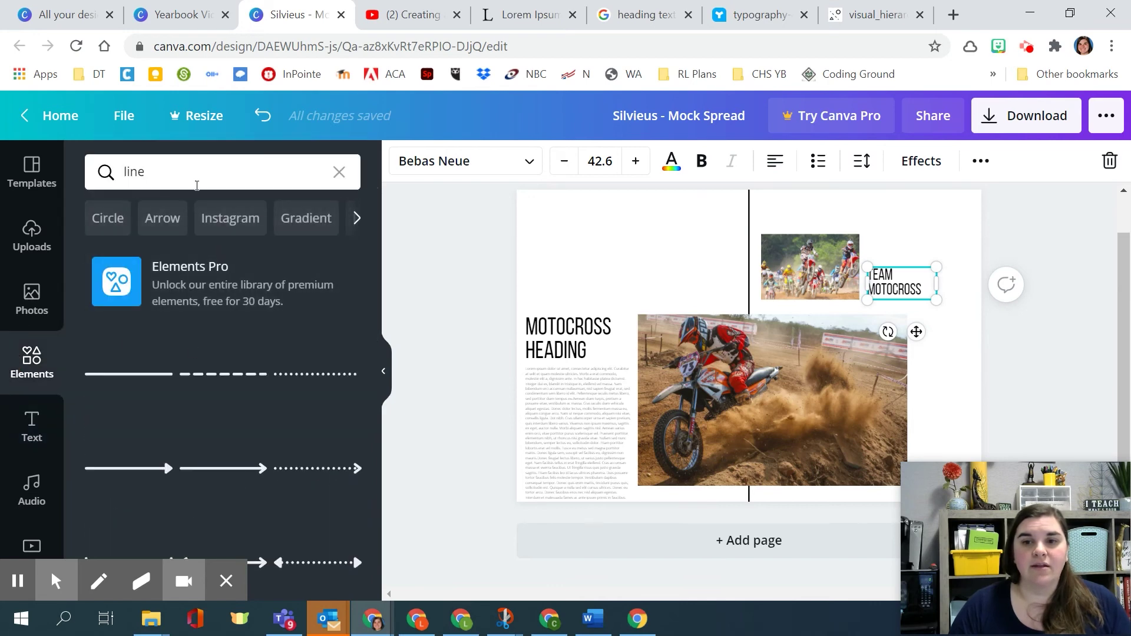
{"action": "left_click", "coordinate": [194, 183]}
{"action": "type", "text": "box"}
{"action": "key", "text": "Return"}
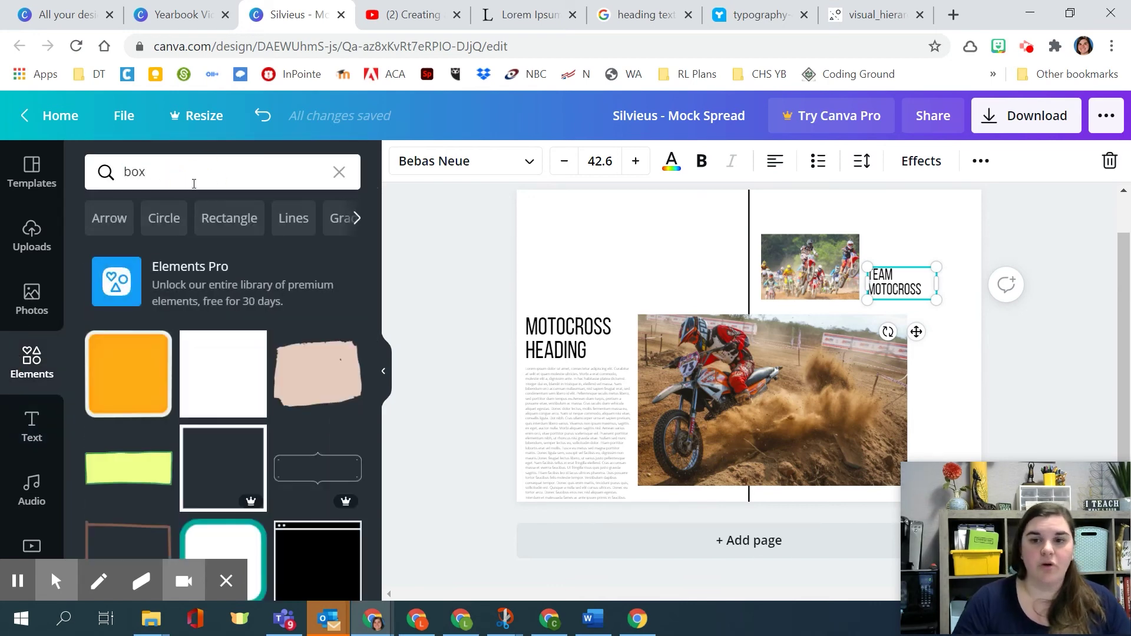
{"action": "left_click", "coordinate": [162, 171]}
{"action": "left_click", "coordinate": [162, 170]}
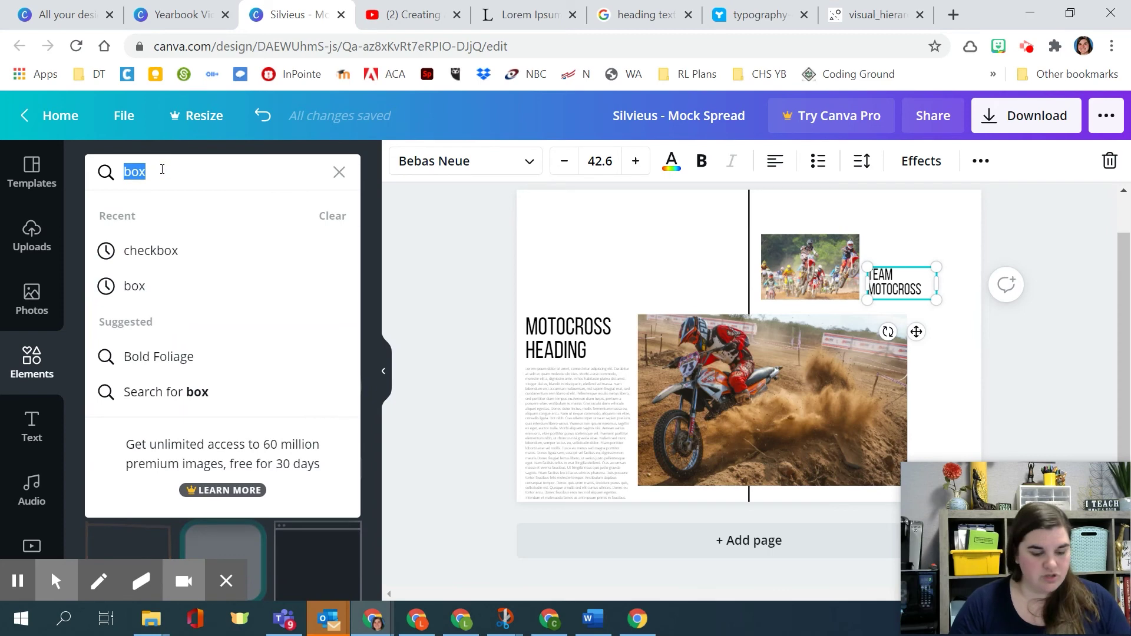
{"action": "type", "text": "square"}
{"action": "key", "text": "Return"}
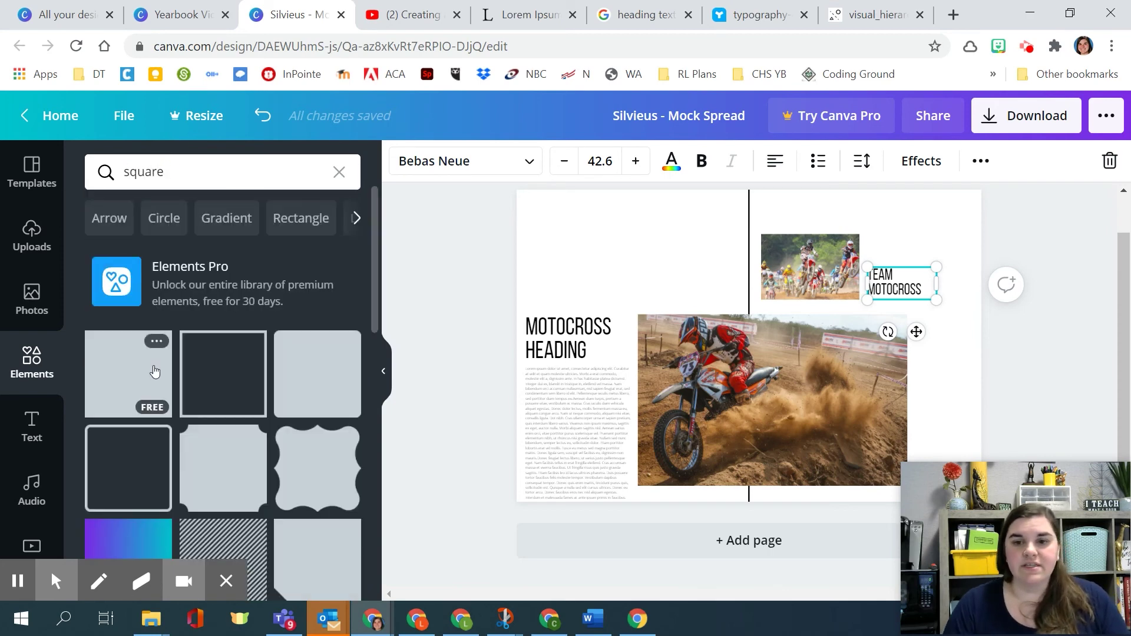
{"action": "left_click", "coordinate": [151, 373]}
Step: Colour the square hot pink (#FF0099), shrink it and place it above the heading
{"action": "left_click", "coordinate": [400, 163]}
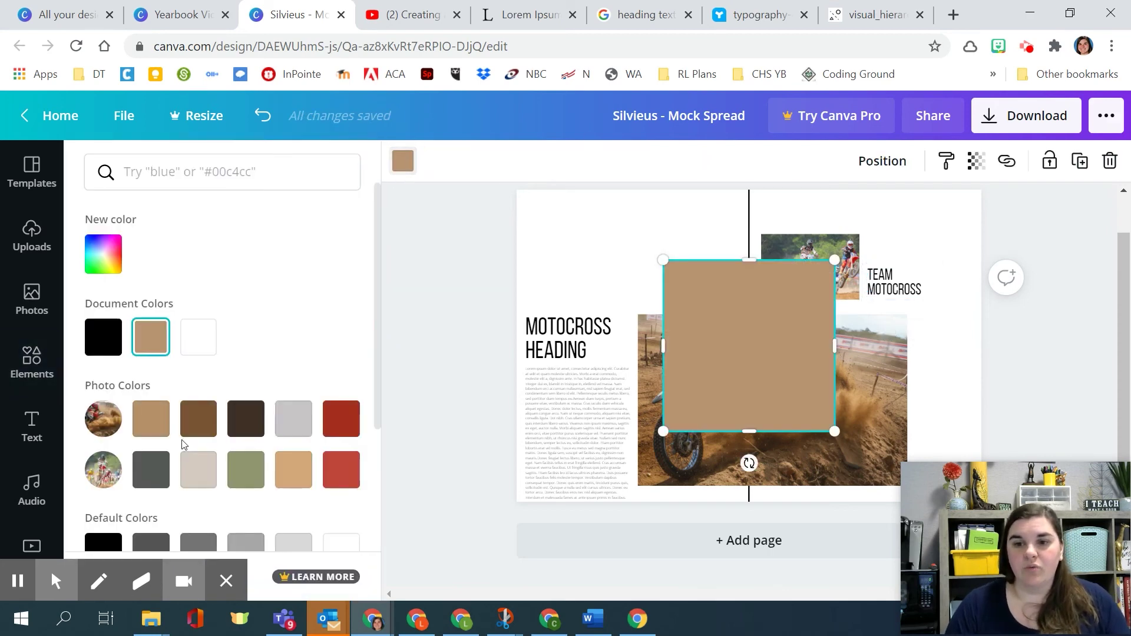
{"action": "scroll", "coordinate": [330, 459], "scroll_direction": "down", "scroll_amount": 3}
{"action": "left_click", "coordinate": [147, 417]}
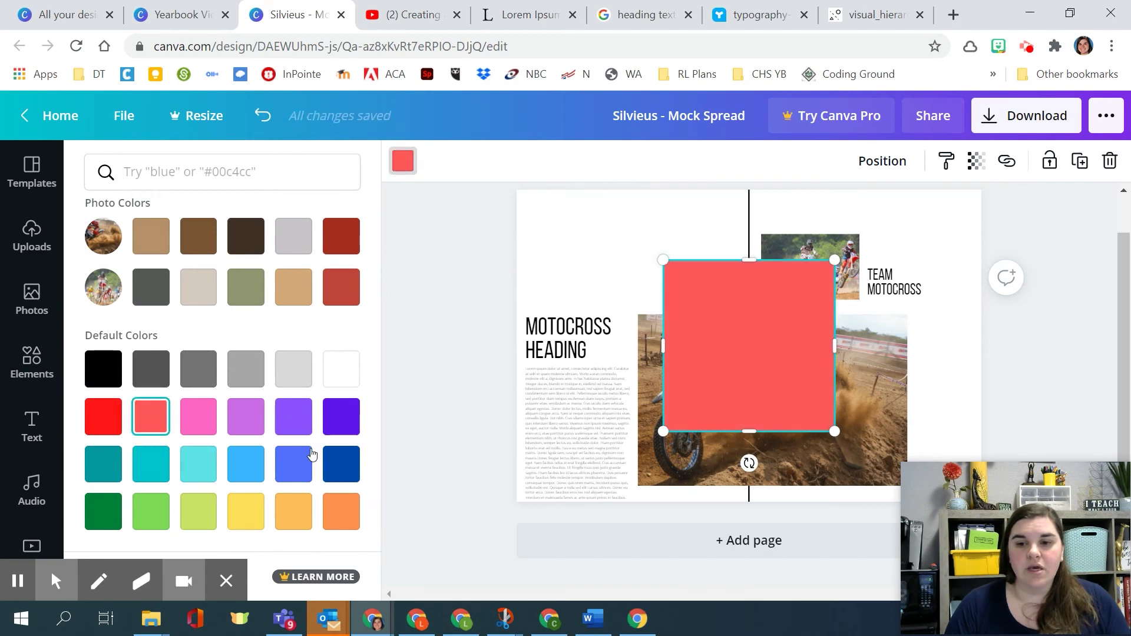
{"action": "left_click", "coordinate": [101, 255]}
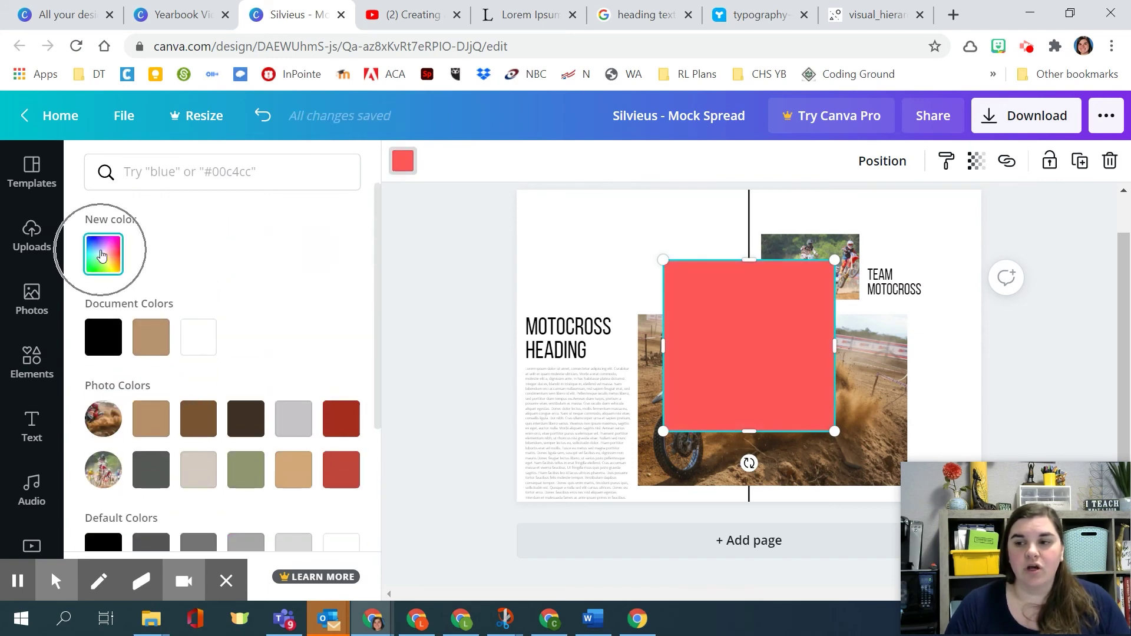
{"action": "left_click_drag", "start_coordinate": [106, 408], "coordinate": [304, 407]}
{"action": "left_click_drag", "start_coordinate": [289, 339], "coordinate": [339, 302]}
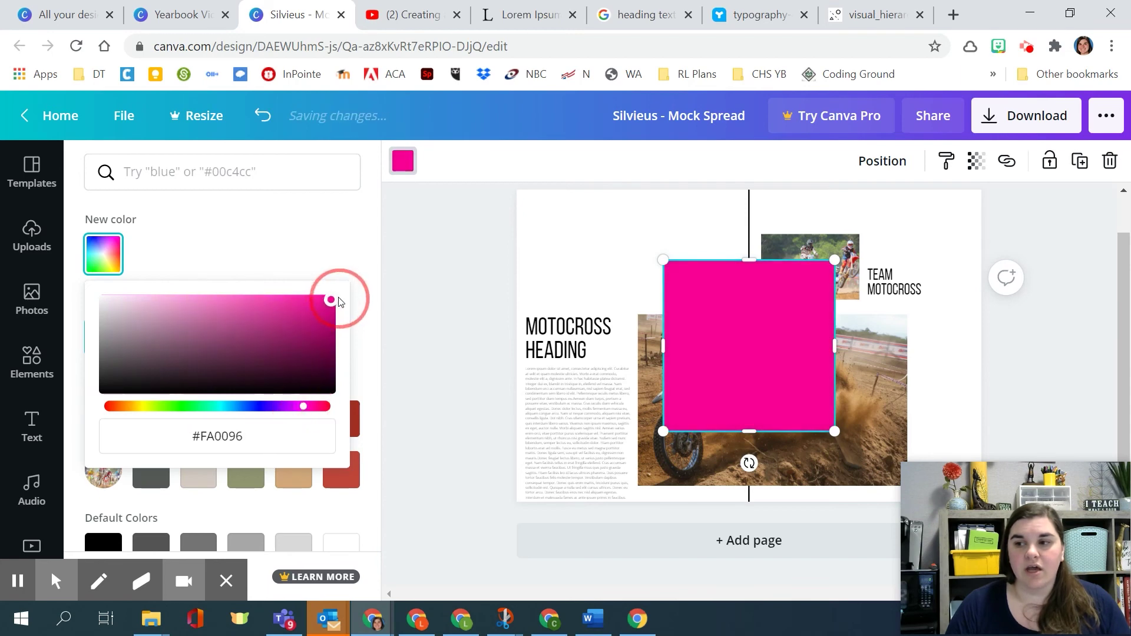
{"action": "left_click", "coordinate": [684, 321]}
{"action": "left_click_drag", "start_coordinate": [801, 397], "coordinate": [734, 361]}
{"action": "left_click_drag", "start_coordinate": [774, 405], "coordinate": [654, 271]}
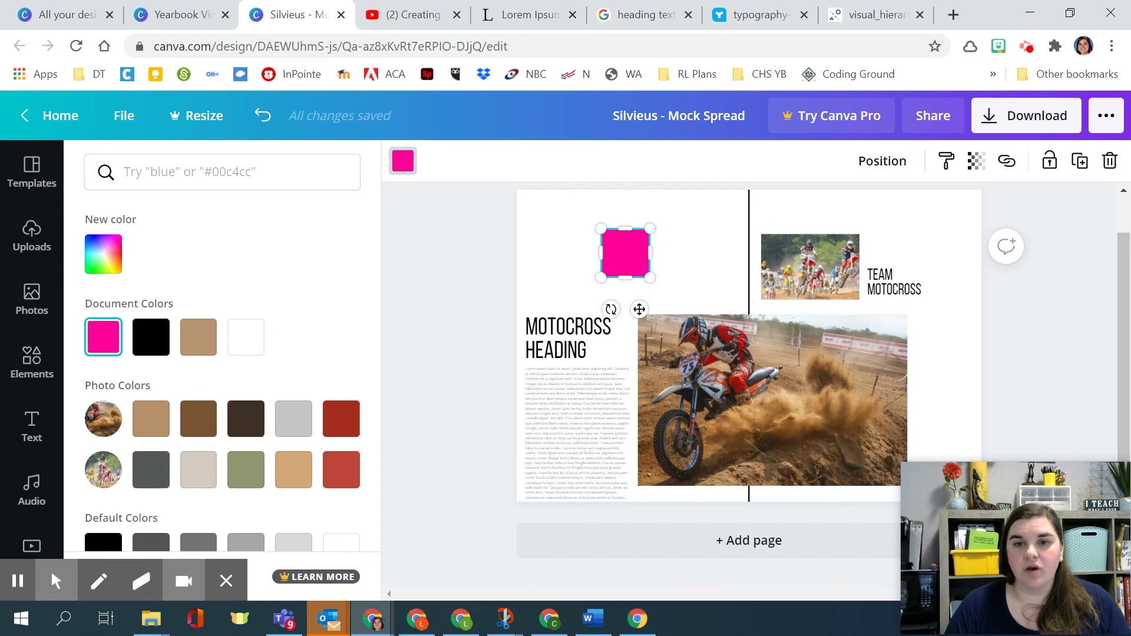
Step: Search Elements for 'shapes' and add a square shape to the page
{"action": "left_click", "coordinate": [35, 358]}
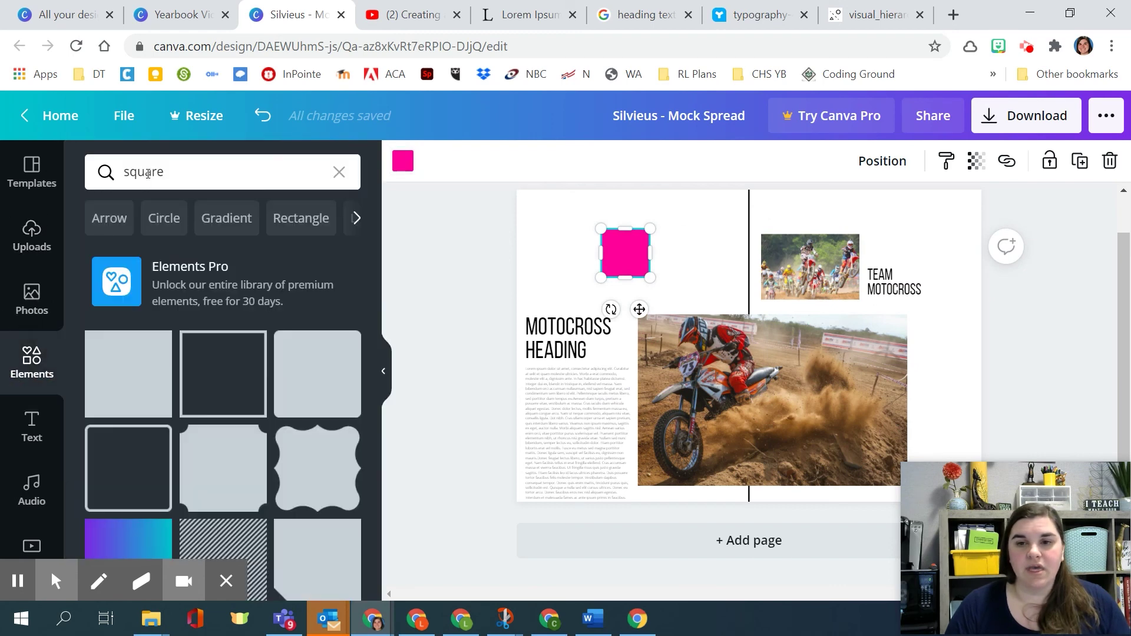
{"action": "left_click", "coordinate": [148, 172]}
{"action": "type", "text": "re"}
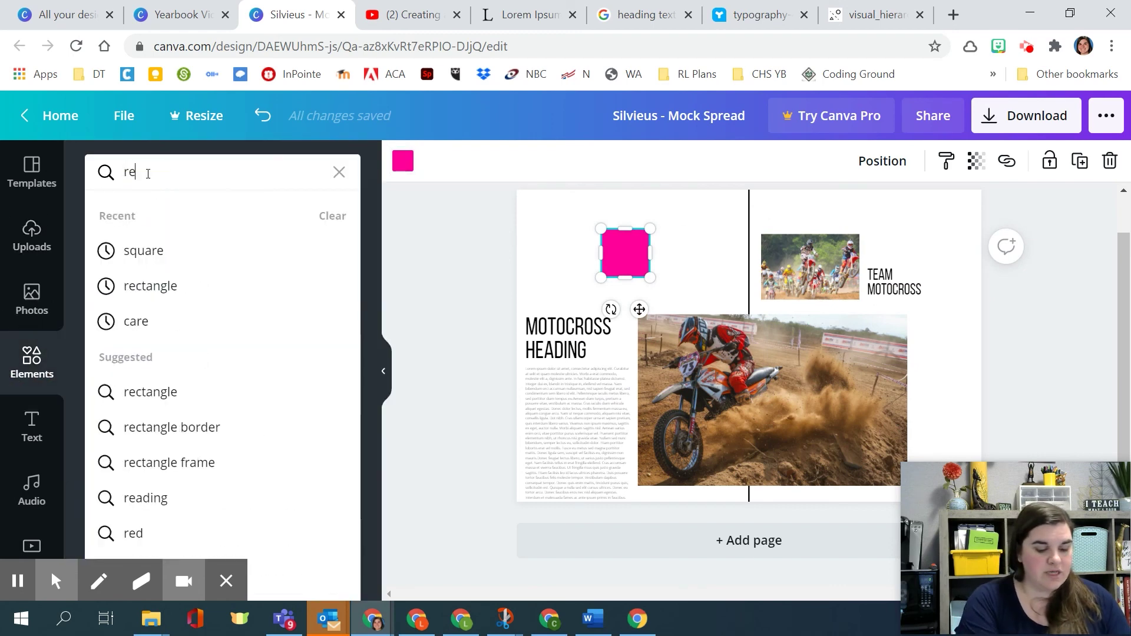
{"action": "key", "text": "BackSpace"}
{"action": "key", "text": "BackSpace"}
{"action": "type", "text": "shapes"}
{"action": "key", "text": "Return"}
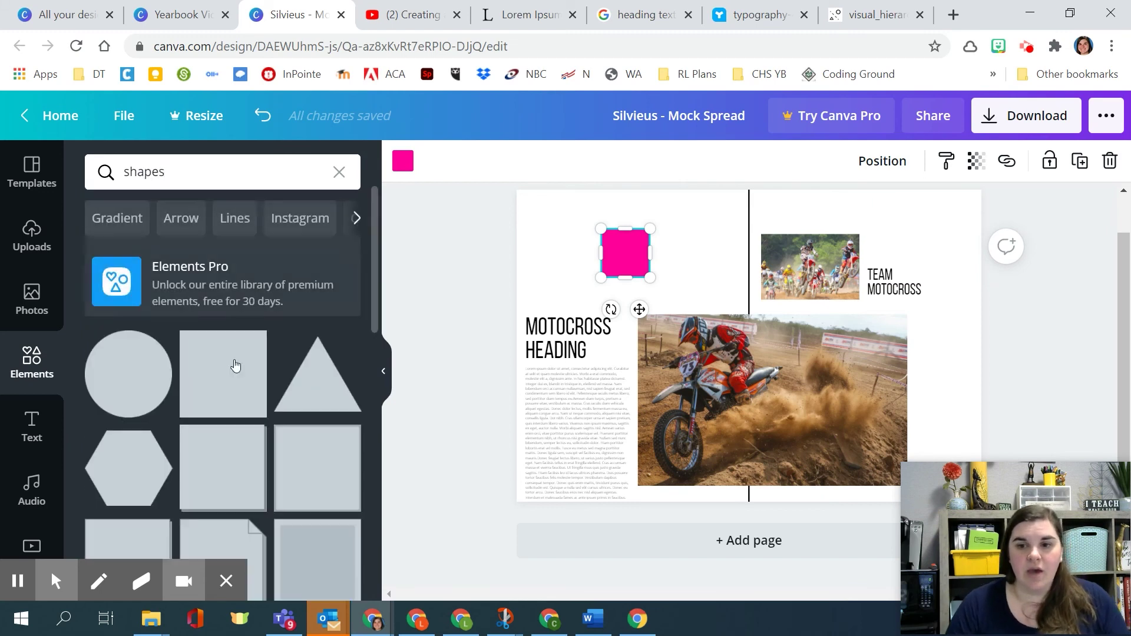
{"action": "scroll", "coordinate": [269, 416], "scroll_direction": "down", "scroll_amount": 7}
{"action": "scroll", "coordinate": [267, 401], "scroll_direction": "up", "scroll_amount": 7}
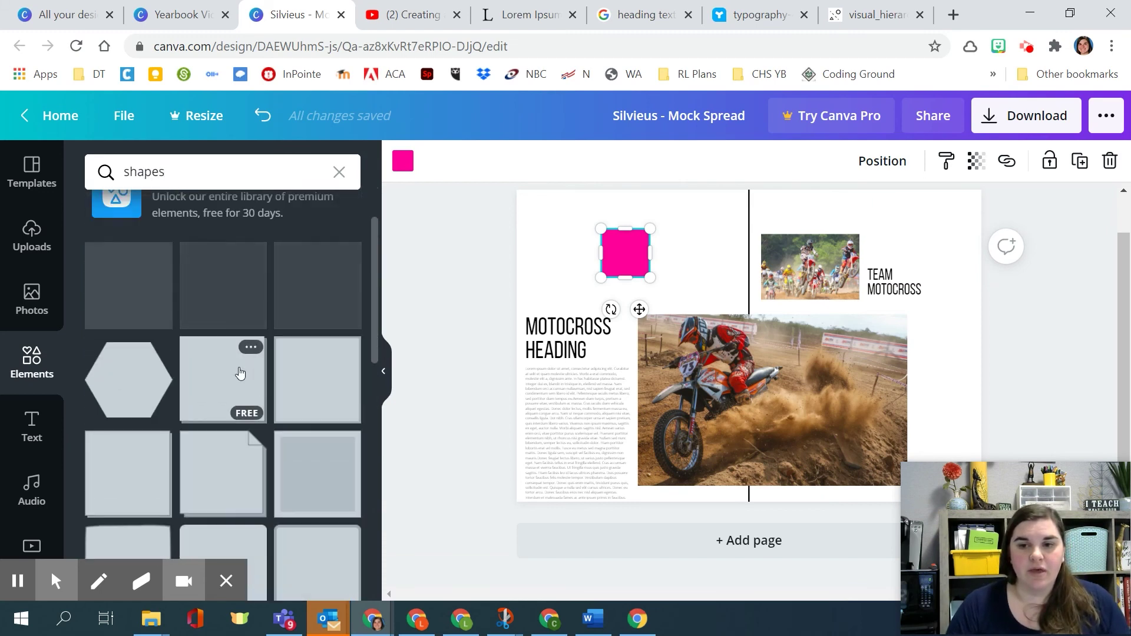
{"action": "left_click", "coordinate": [223, 286]}
Step: Resize the brown square into a thin bar under the HEADING line, reaching the dirt-bike photo
{"action": "mouse_move", "coordinate": [846, 348]}
{"action": "left_mouse_down"}
{"action": "mouse_move", "coordinate": [1053, 341]}
{"action": "mouse_move", "coordinate": [833, 343]}
{"action": "mouse_move", "coordinate": [866, 345]}
{"action": "left_mouse_up"}
{"action": "left_click_drag", "start_coordinate": [744, 374], "coordinate": [671, 358]}
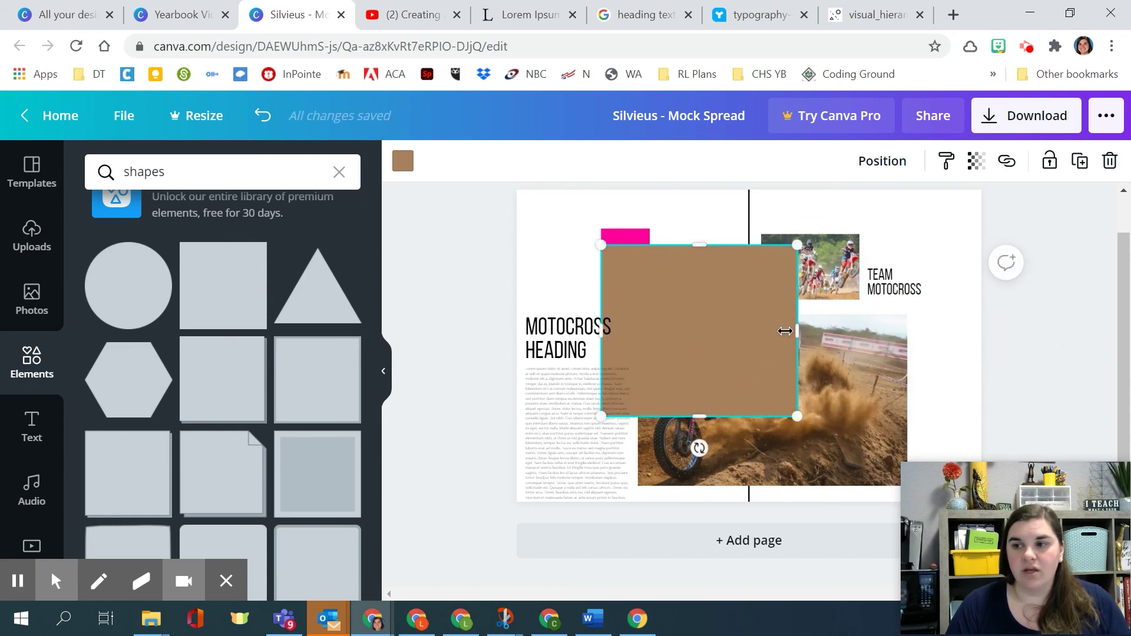
{"action": "left_click_drag", "start_coordinate": [820, 331], "coordinate": [943, 330]}
{"action": "left_click_drag", "start_coordinate": [947, 417], "coordinate": [772, 279]}
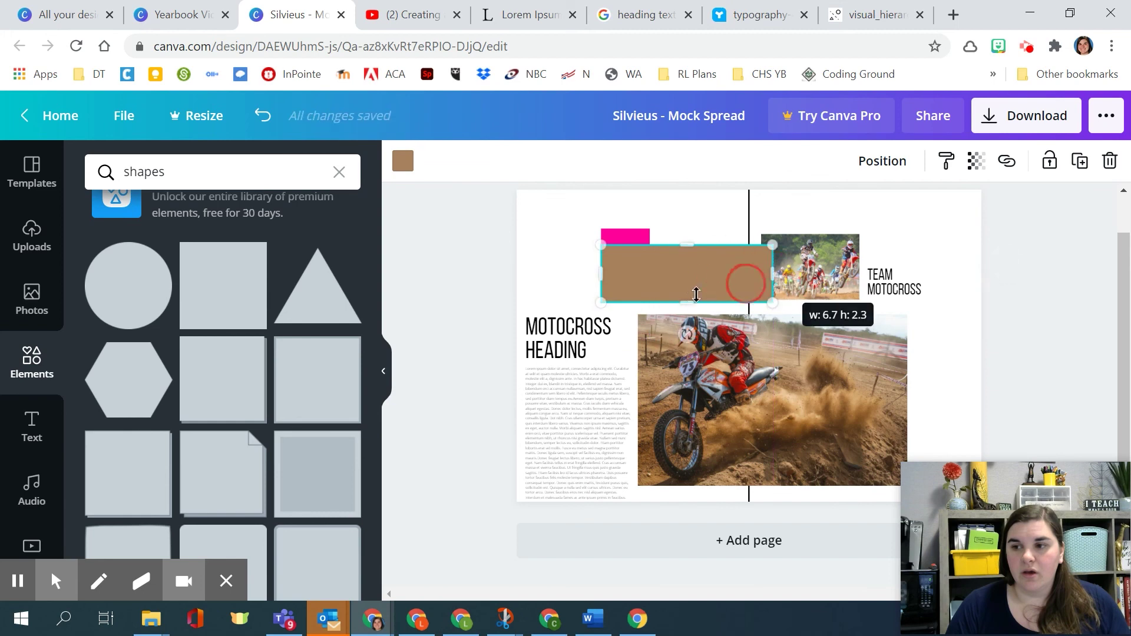
{"action": "left_click_drag", "start_coordinate": [687, 302], "coordinate": [609, 350]}
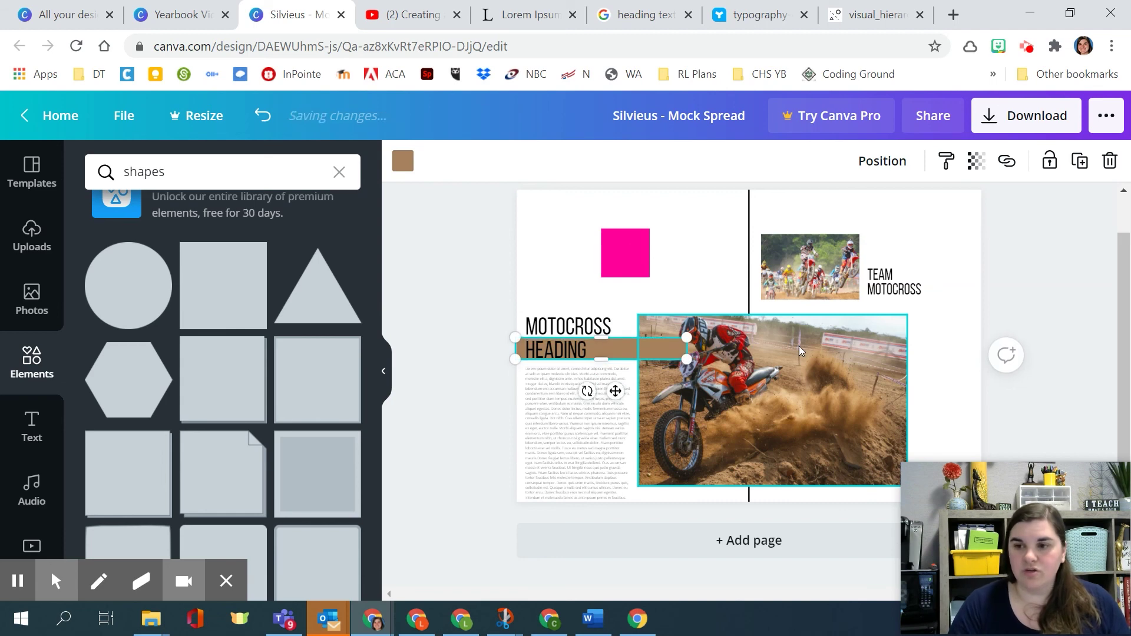
Step: Colour the bar the pink document colour and bring the dirt-bike photo in front of it
{"action": "left_click", "coordinate": [405, 169]}
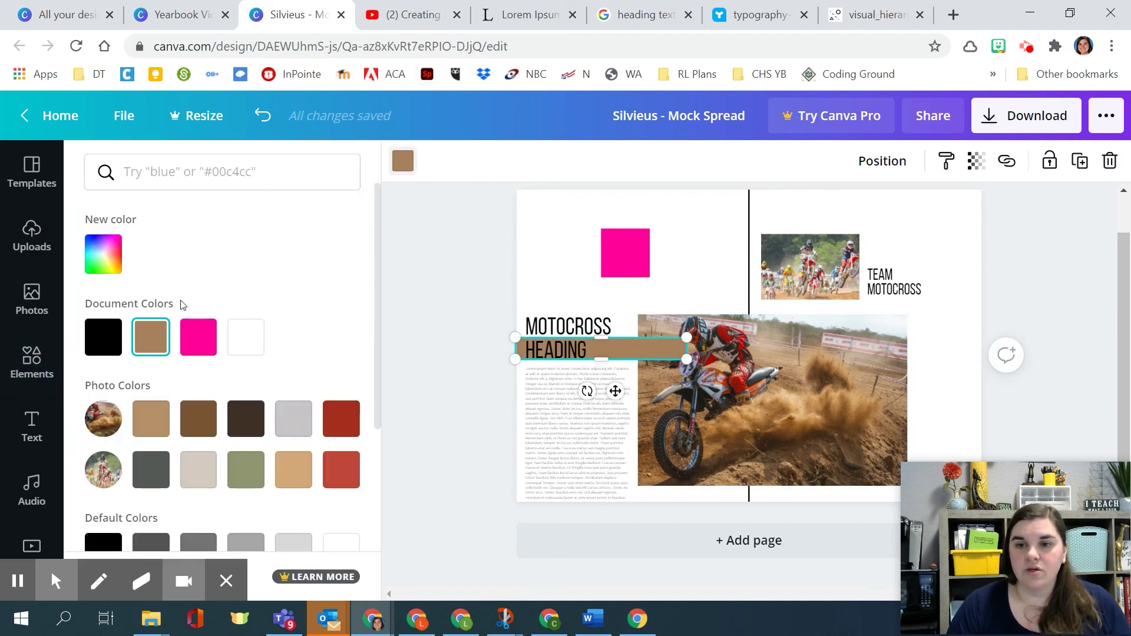
{"action": "left_click", "coordinate": [197, 334]}
{"action": "left_click", "coordinate": [708, 359]}
{"action": "right_click", "coordinate": [708, 359]}
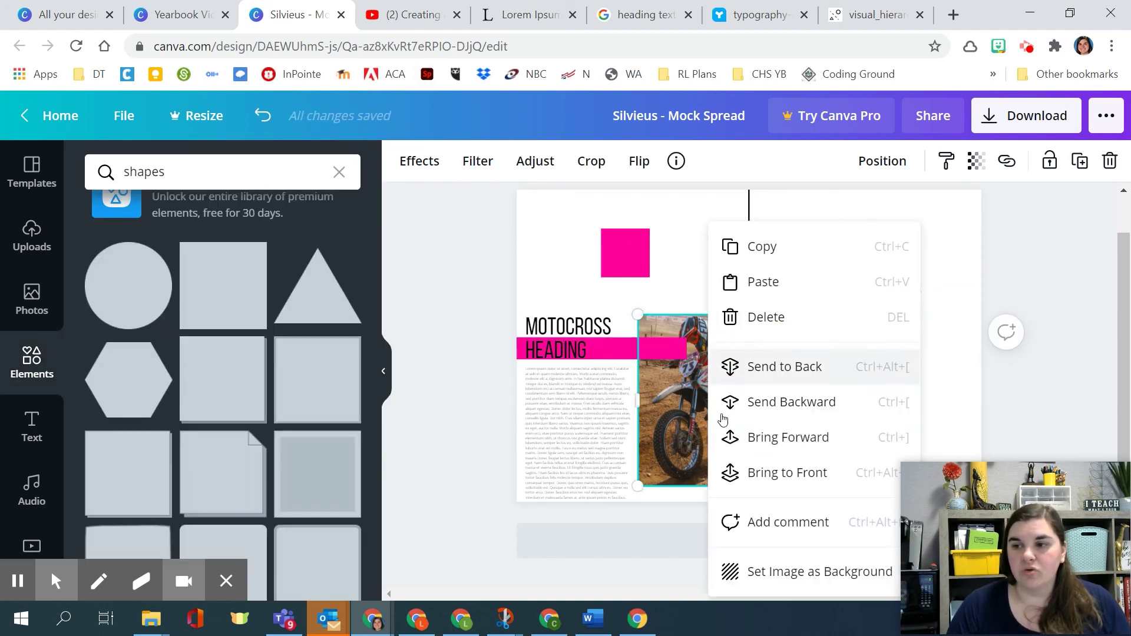
{"action": "left_click", "coordinate": [754, 386]}
{"action": "right_click", "coordinate": [807, 308]}
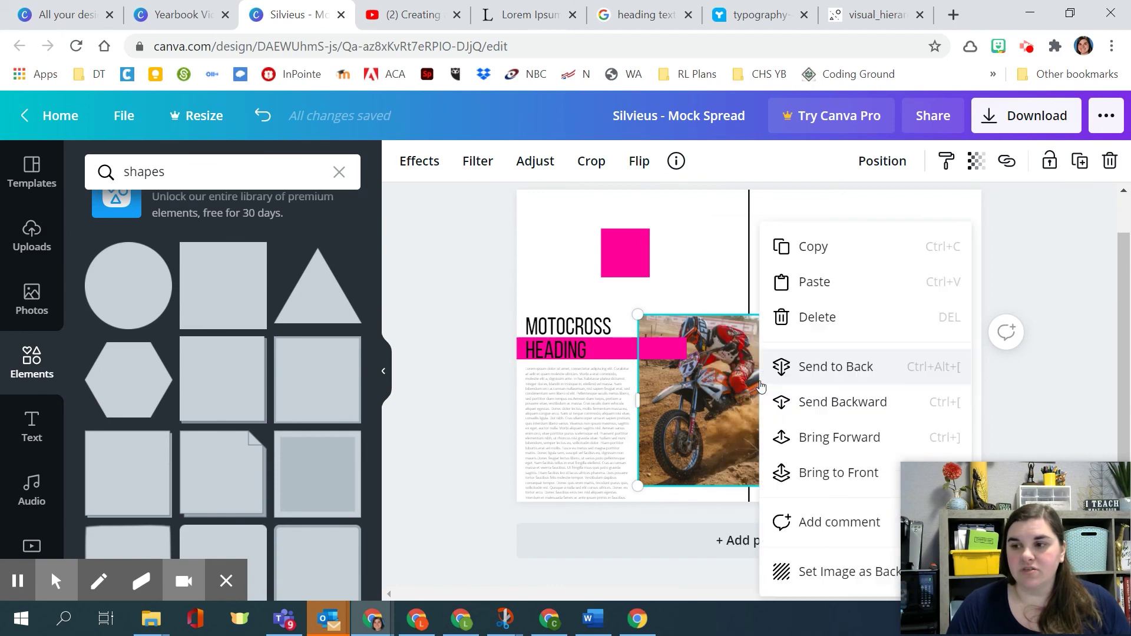
{"action": "left_click", "coordinate": [815, 473]}
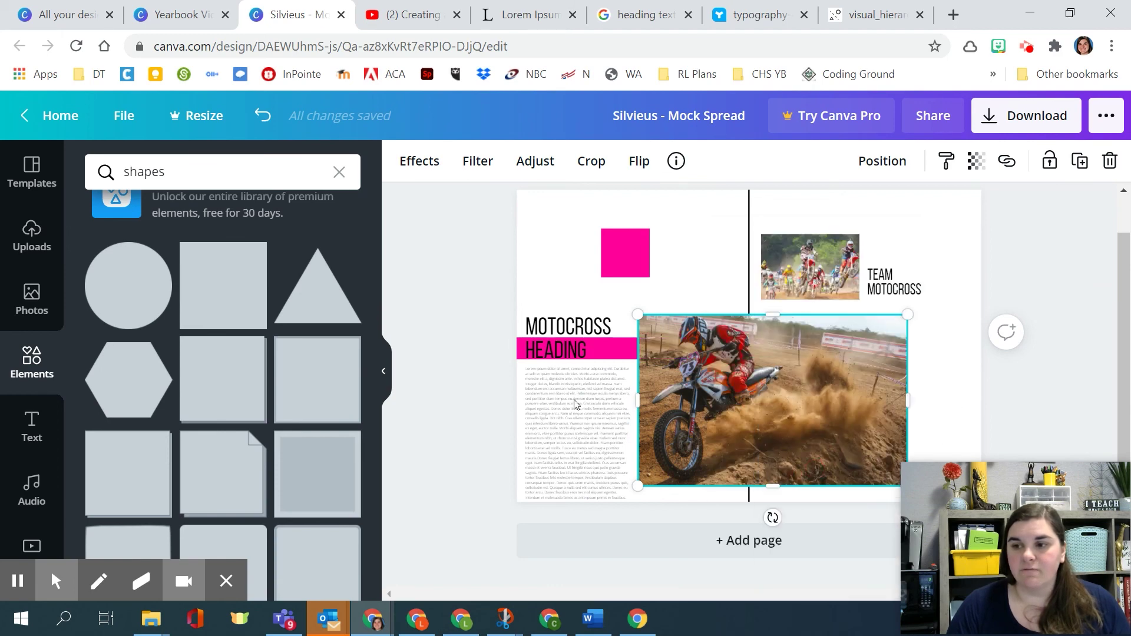
Step: Delete the small pink square, leaving the pink heading bar in place
{"action": "left_click", "coordinate": [561, 270]}
{"action": "left_click", "coordinate": [635, 273]}
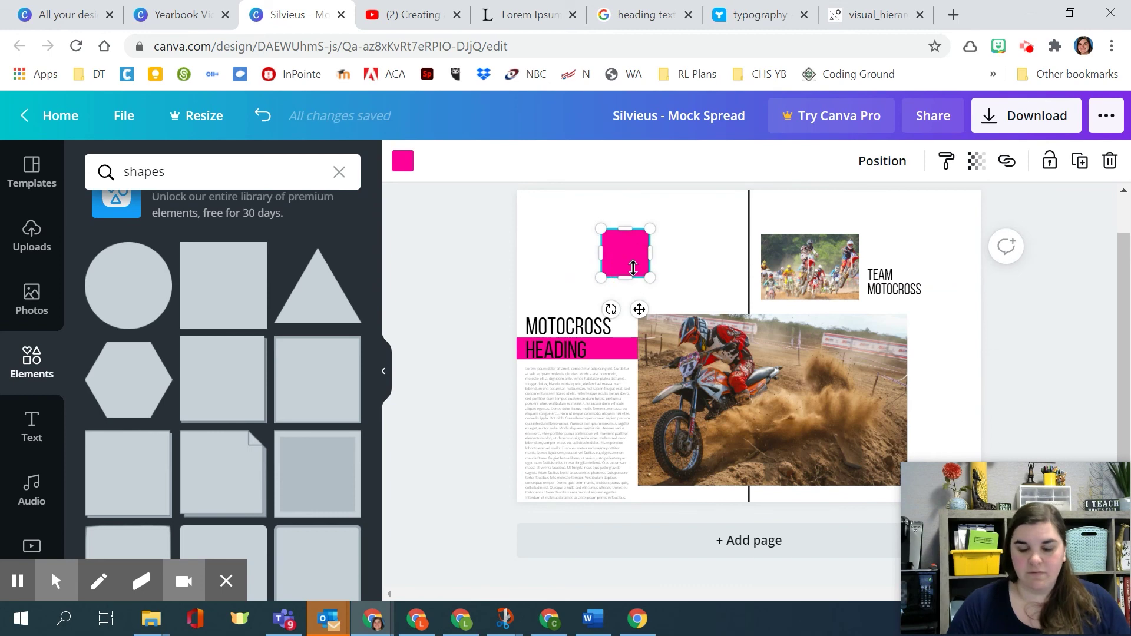
{"action": "key", "text": "Delete"}
{"action": "left_click", "coordinate": [521, 353]}
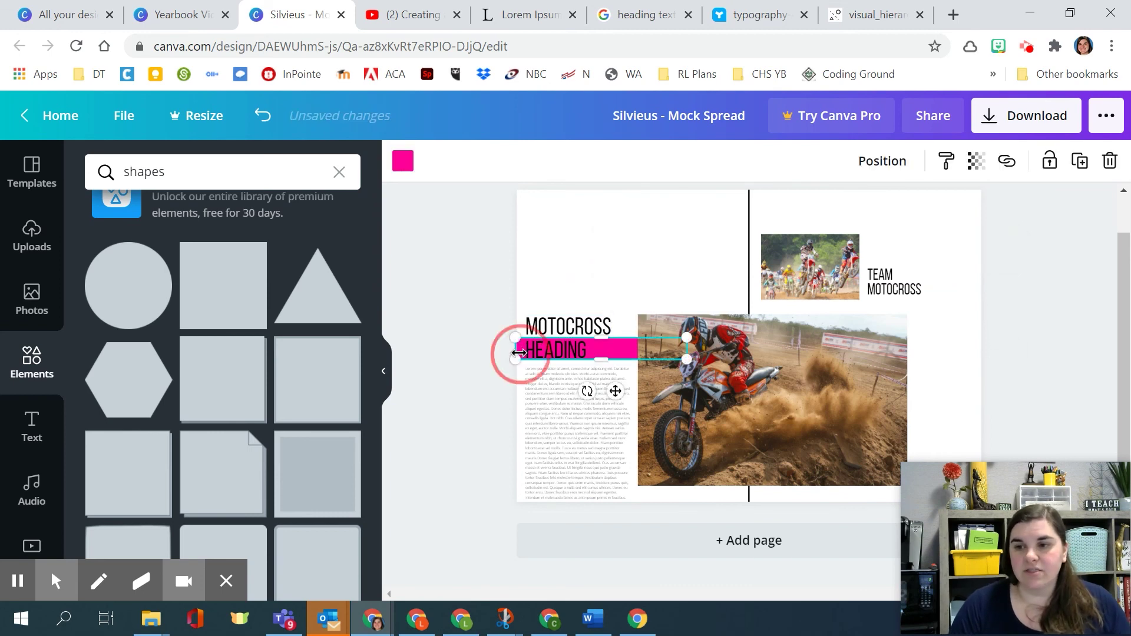
{"action": "left_click", "coordinate": [545, 292]}
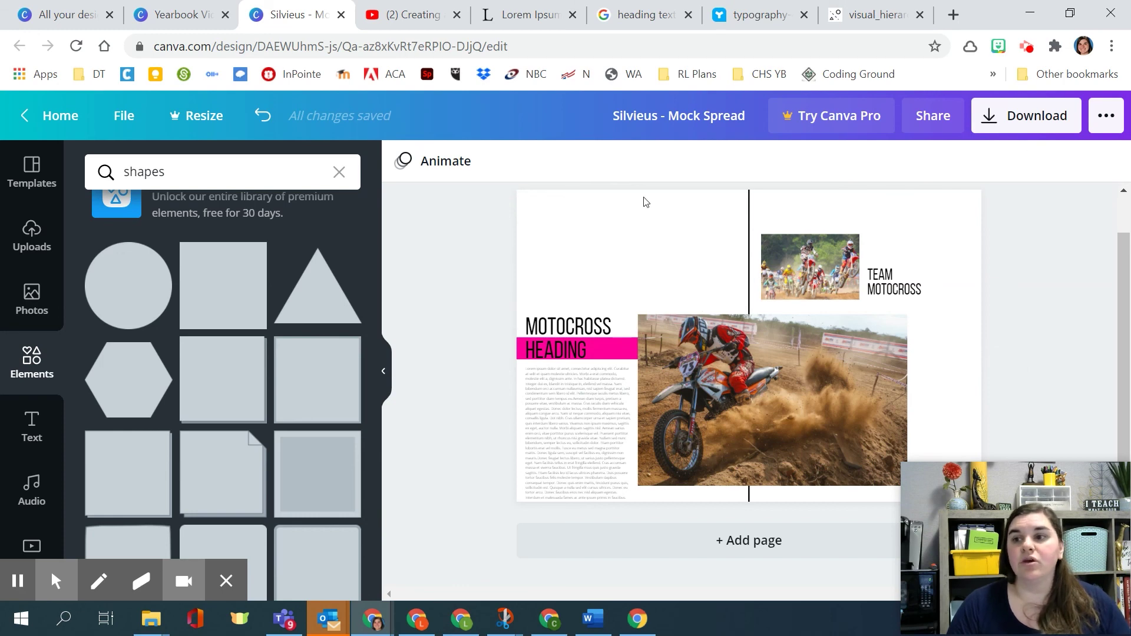